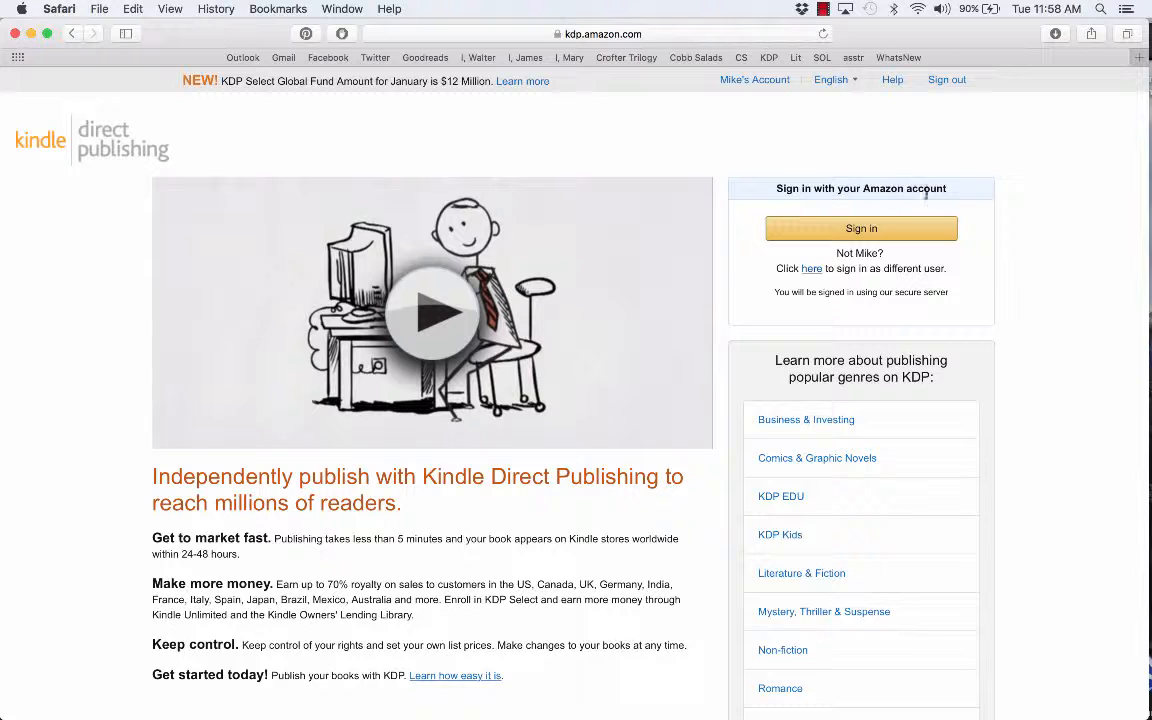
Step: Sign in to Kindle Direct Publishing, look through the bookshelf and start creating a new title
{"action": "left_click", "coordinate": [834, 238]}
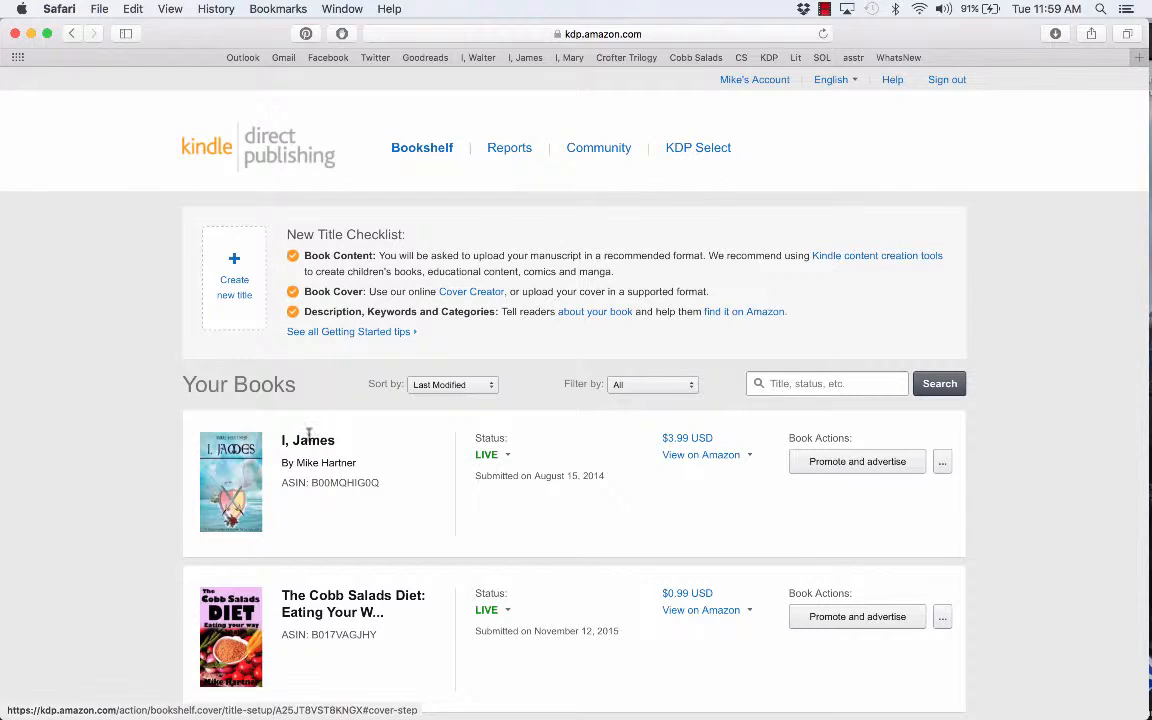
{"action": "scroll", "coordinate": [155, 480], "scroll_direction": "down", "scroll_amount": 10}
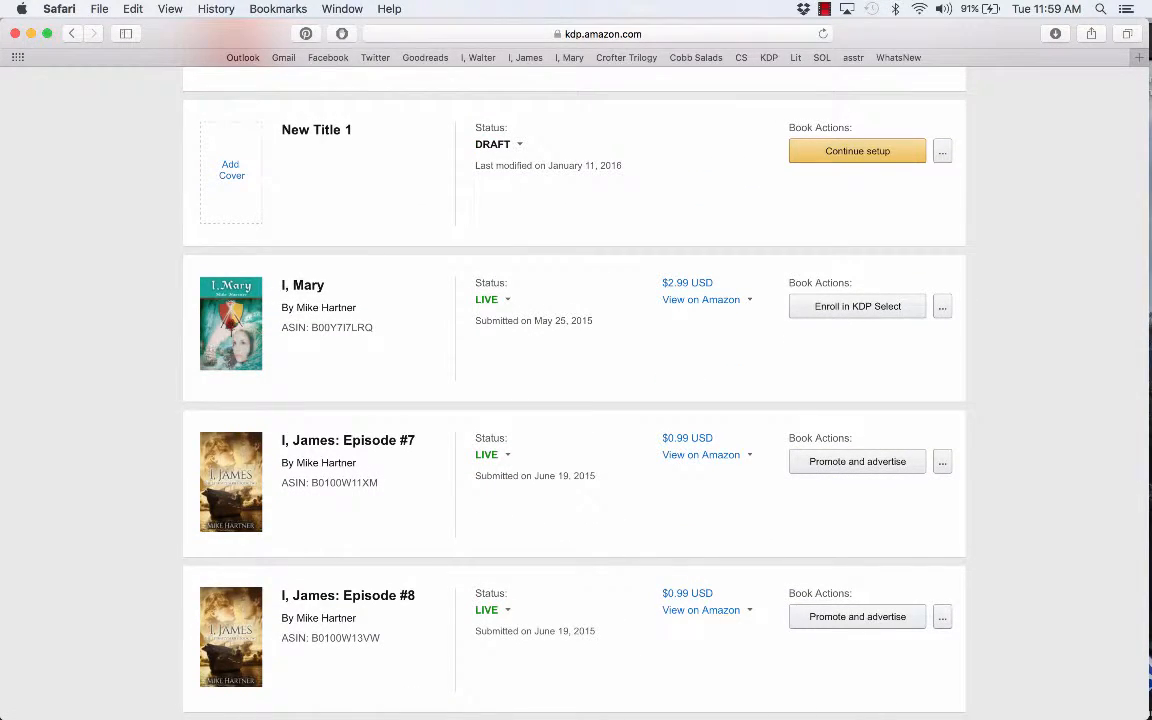
{"action": "scroll", "coordinate": [576, 400], "scroll_direction": "down", "scroll_amount": 10}
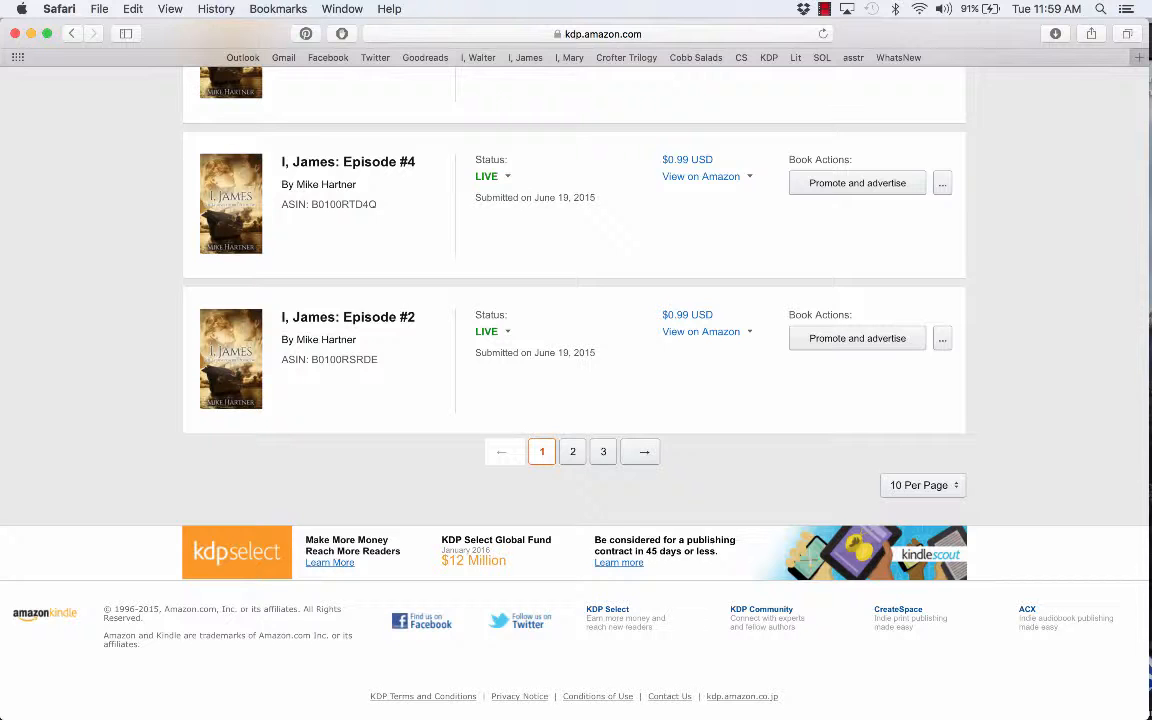
{"action": "scroll", "coordinate": [576, 400], "scroll_direction": "up", "scroll_amount": 15}
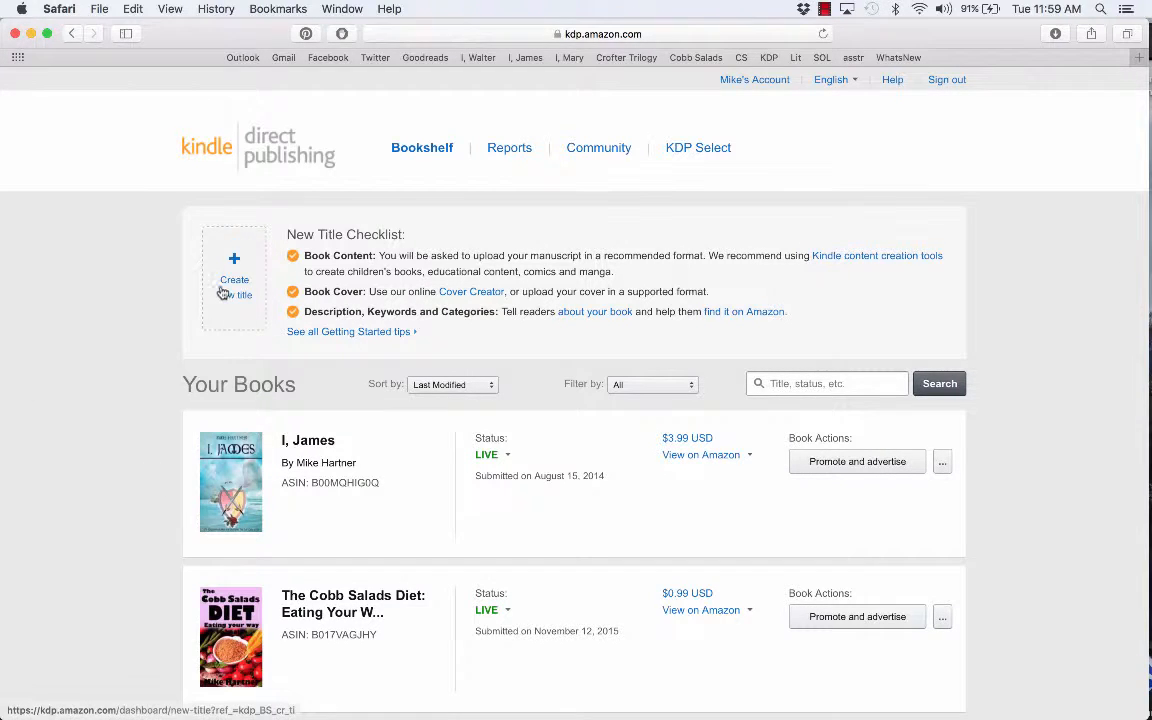
{"action": "left_click", "coordinate": [222, 290]}
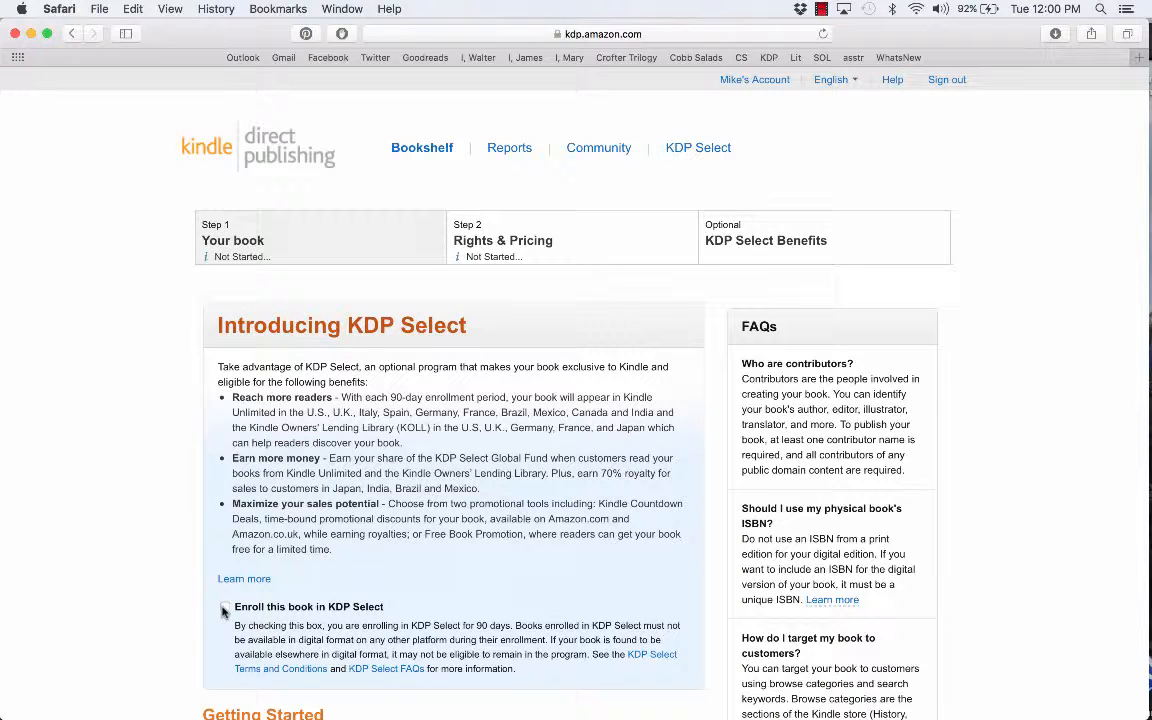
Step: Switch to the setup page of The Cobb Salads Diet and review its name, subtitle, series, edition, publisher and description fields
{"action": "left_click", "coordinate": [15, 34]}
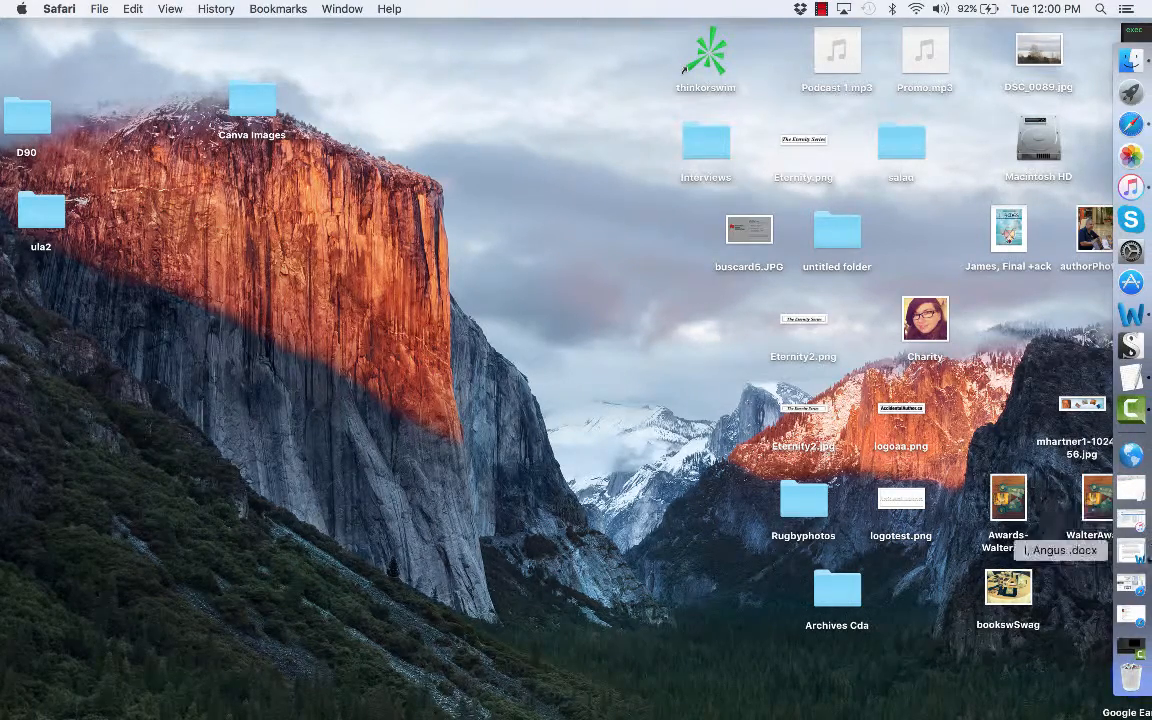
{"action": "left_click", "coordinate": [1140, 615]}
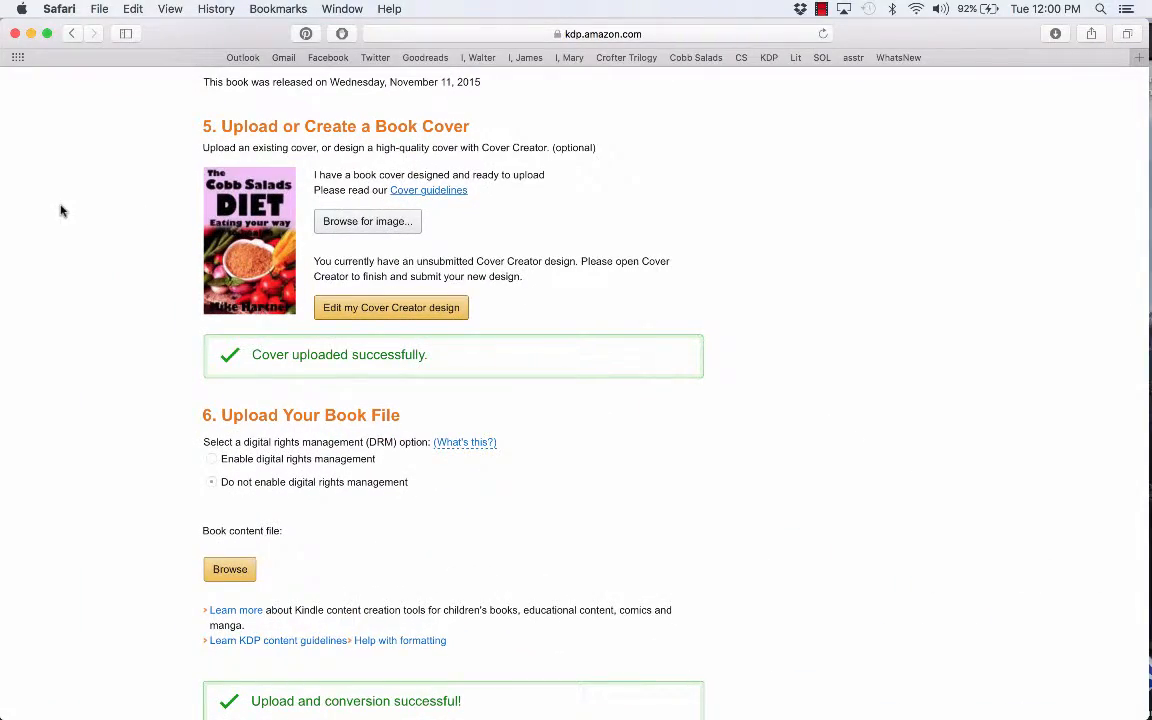
{"action": "scroll", "coordinate": [60, 210], "scroll_direction": "up", "scroll_amount": 20}
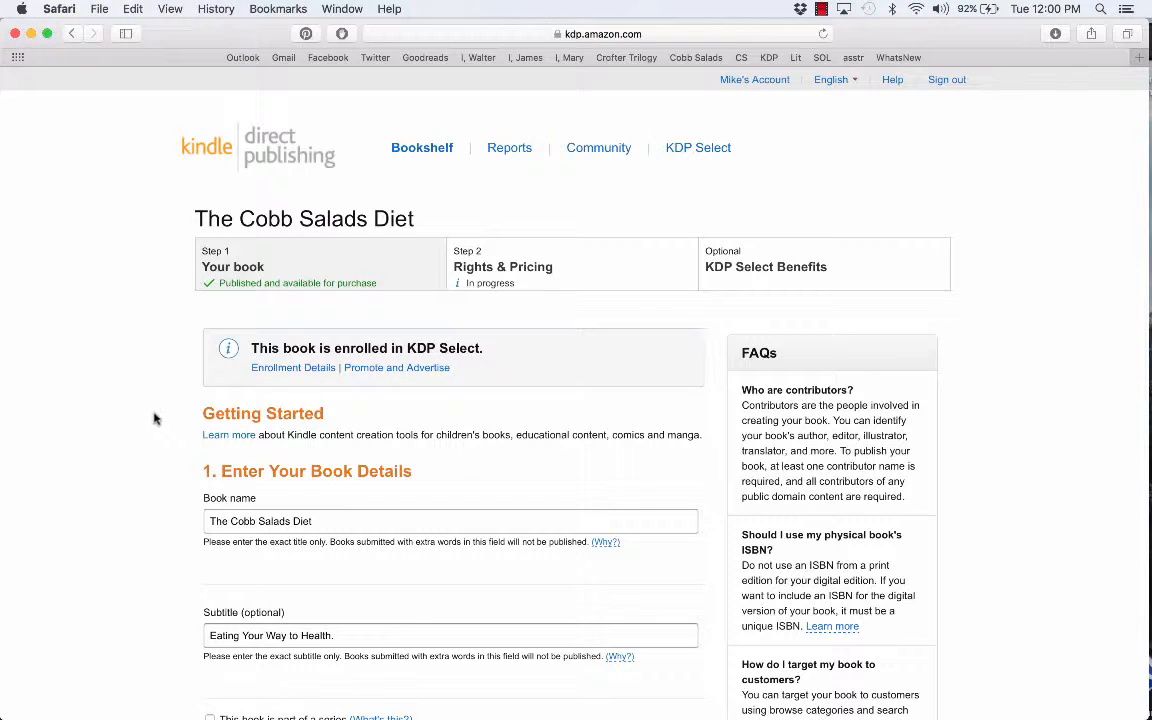
{"action": "scroll", "coordinate": [155, 418], "scroll_direction": "down", "scroll_amount": 5}
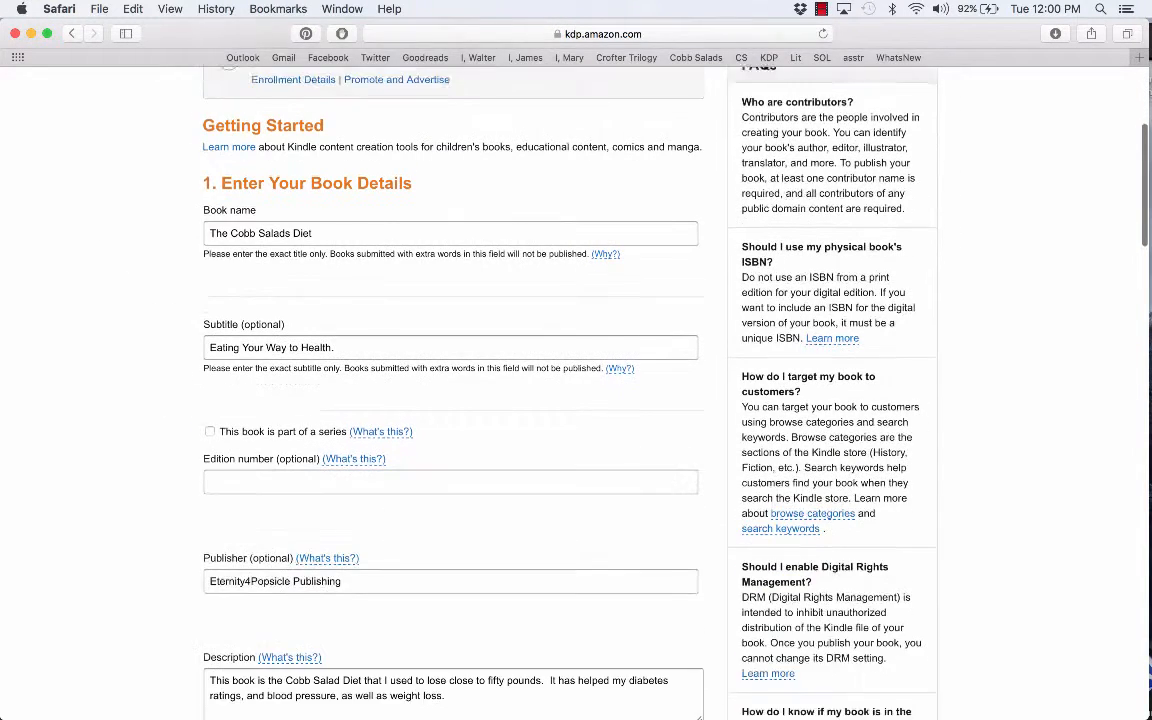
{"action": "scroll", "coordinate": [134, 368], "scroll_direction": "down", "scroll_amount": 2}
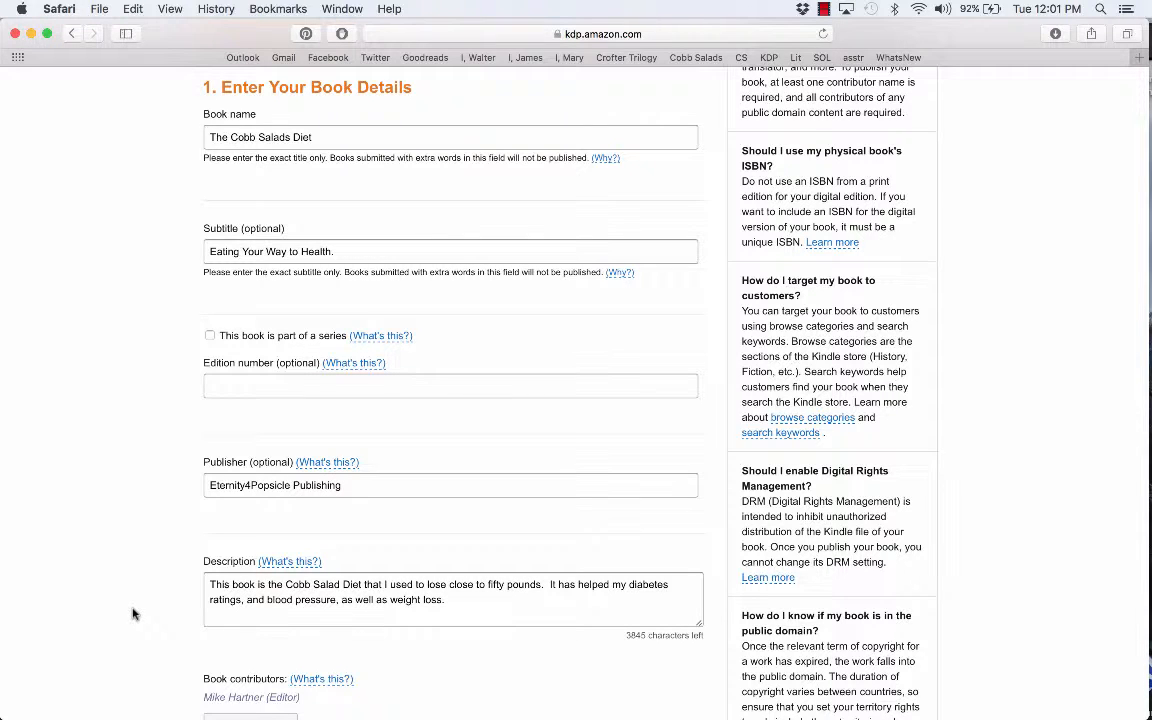
Step: Examine the available contributor titles for the book's existing contributor, and leave the contributors dialog without saving
{"action": "scroll", "coordinate": [133, 614], "scroll_direction": "down", "scroll_amount": 5}
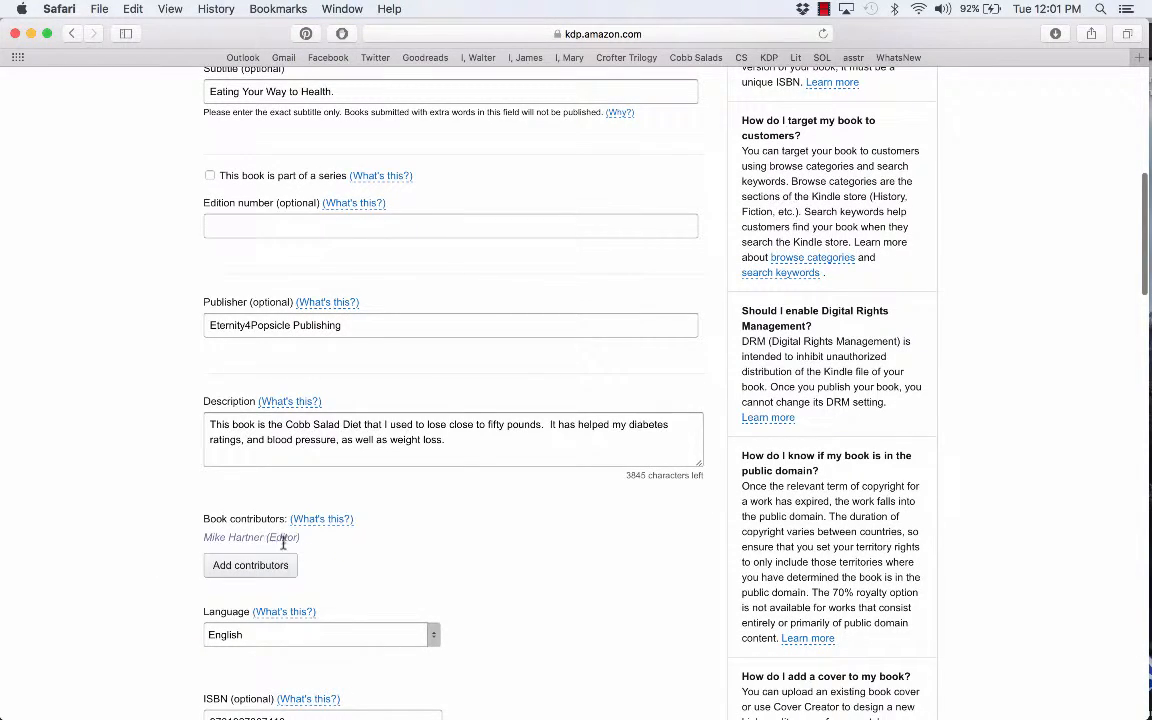
{"action": "left_click", "coordinate": [251, 565]}
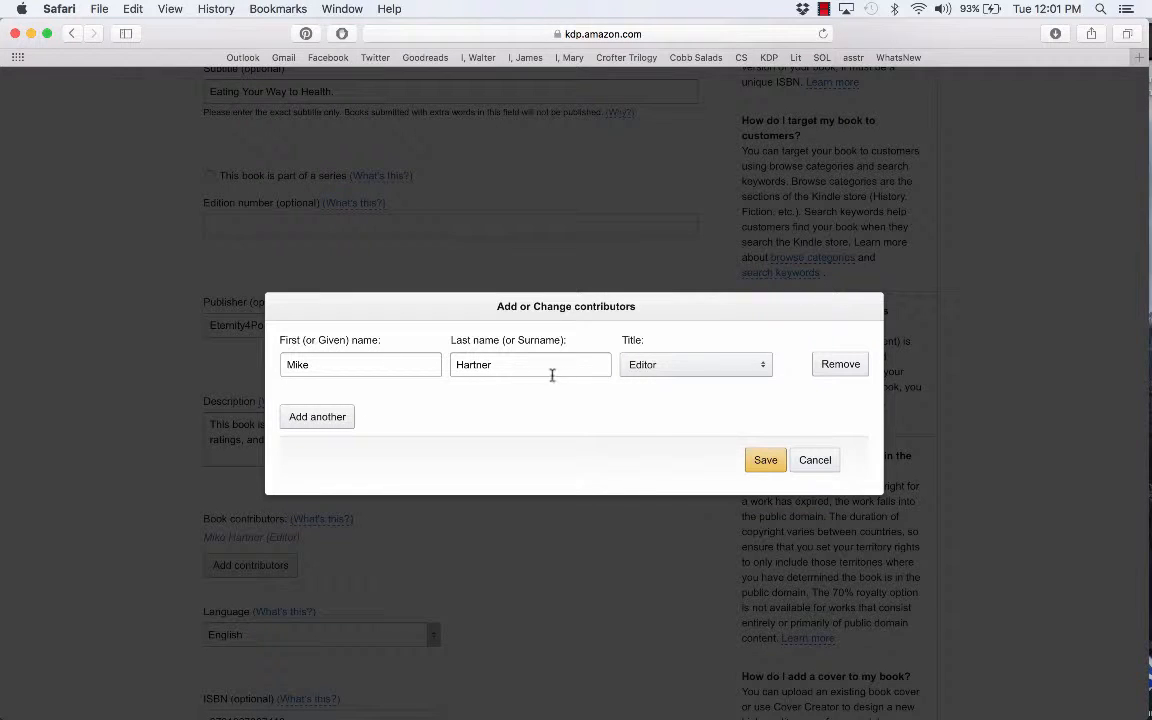
{"action": "left_click", "coordinate": [688, 372]}
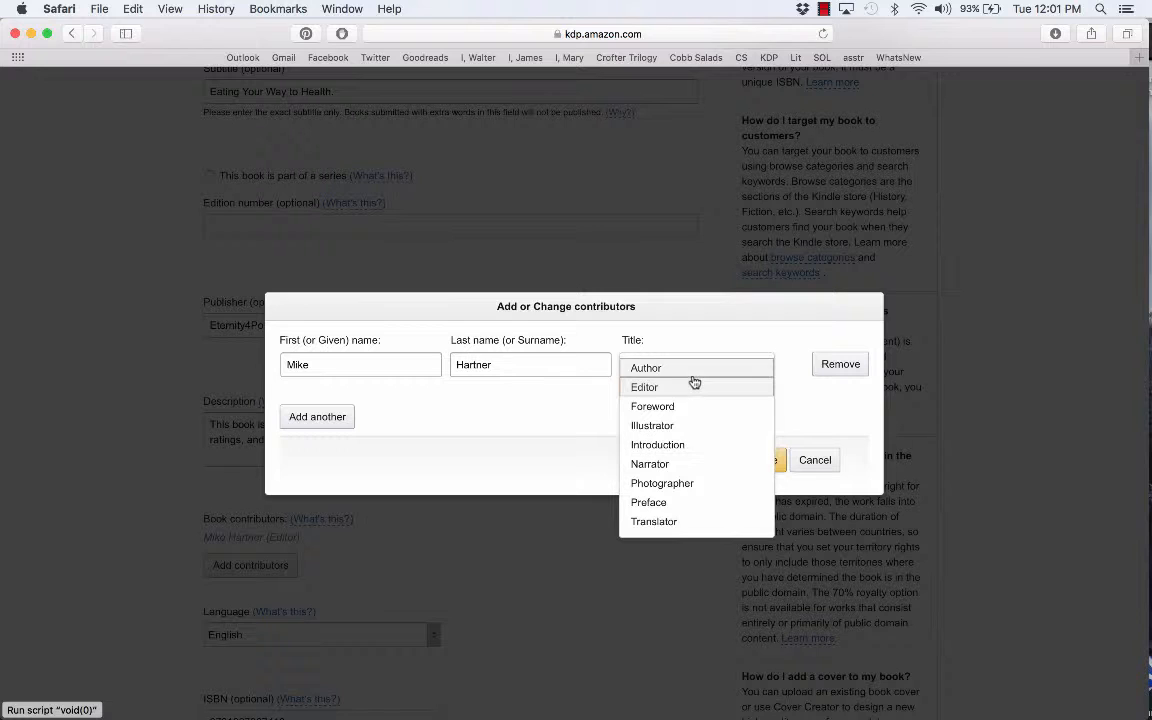
{"action": "left_click", "coordinate": [764, 335]}
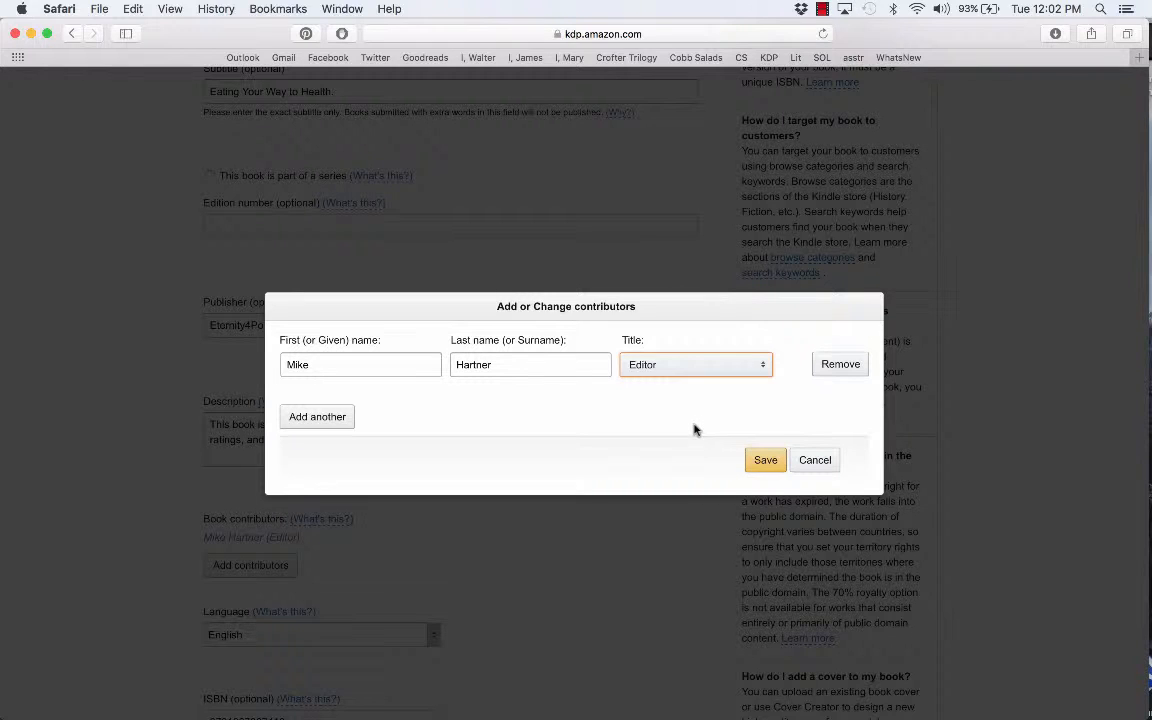
{"action": "left_click", "coordinate": [816, 459]}
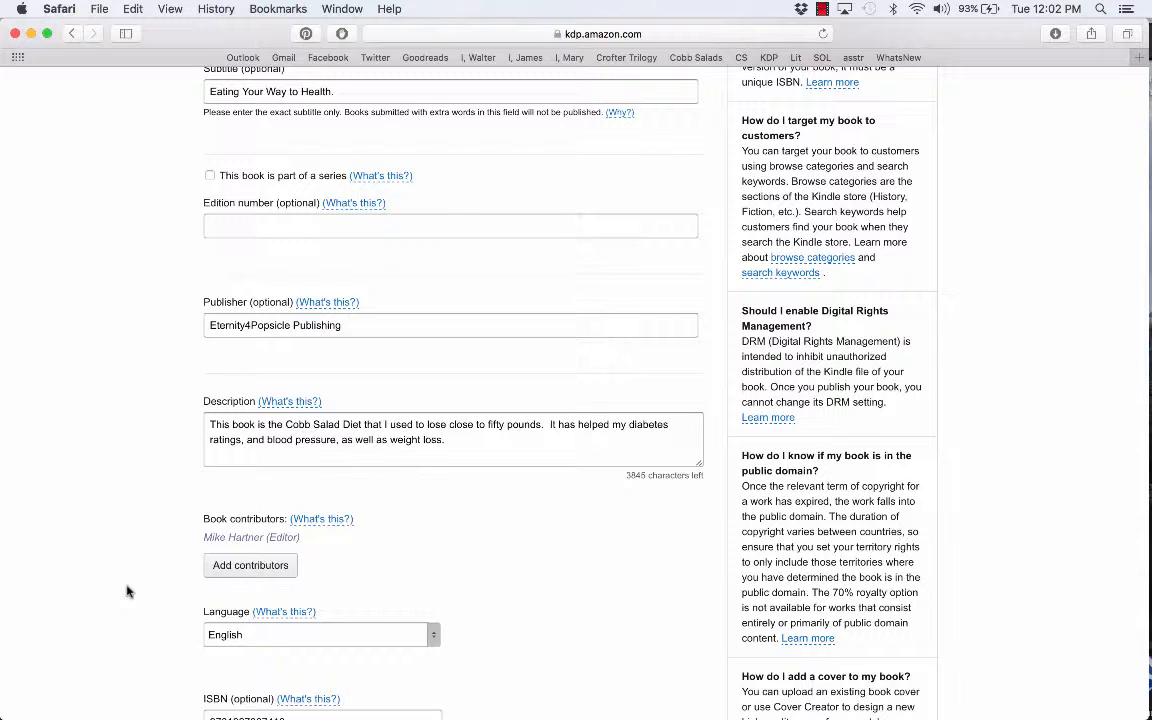
Step: Review the book's language, optional ISBN and publishing rights settings
{"action": "scroll", "coordinate": [126, 591], "scroll_direction": "down", "scroll_amount": 5}
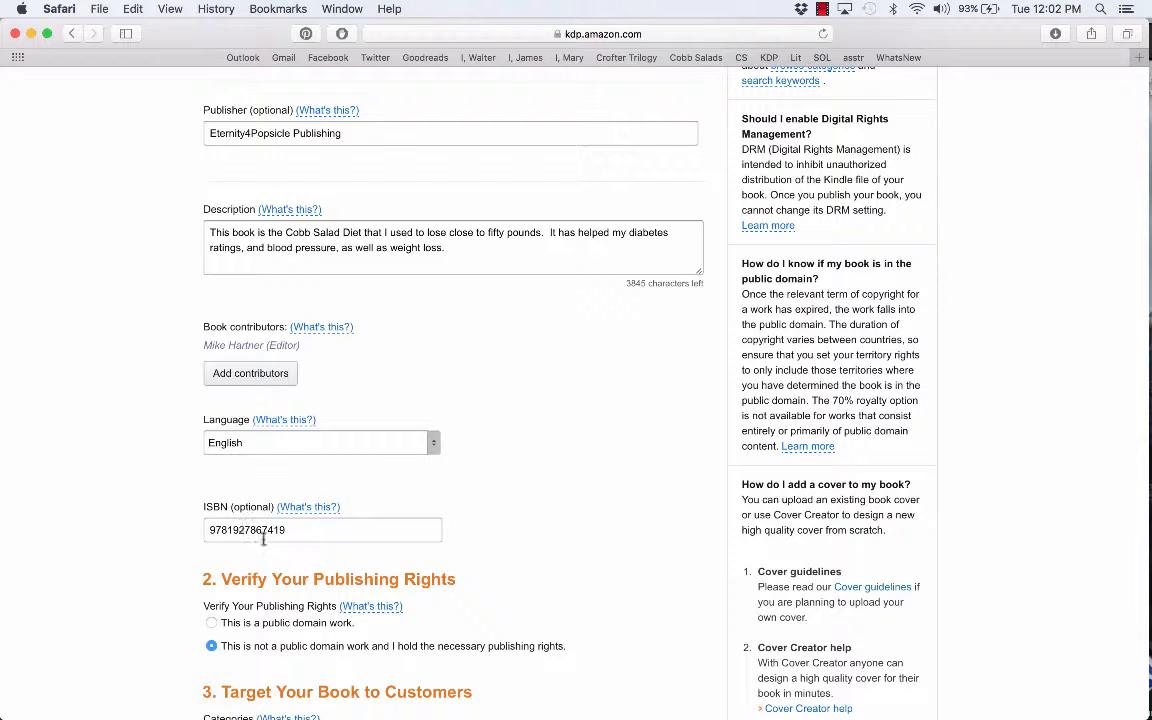
{"action": "left_click", "coordinate": [297, 530]}
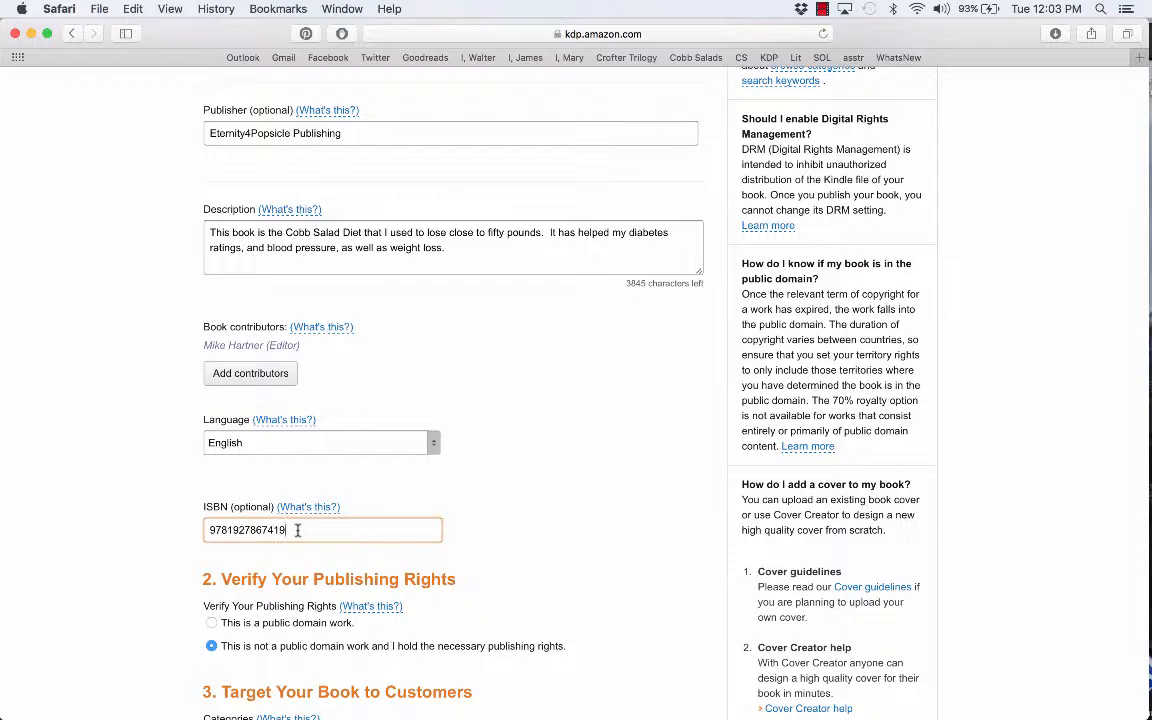
{"action": "left_click", "coordinate": [101, 612]}
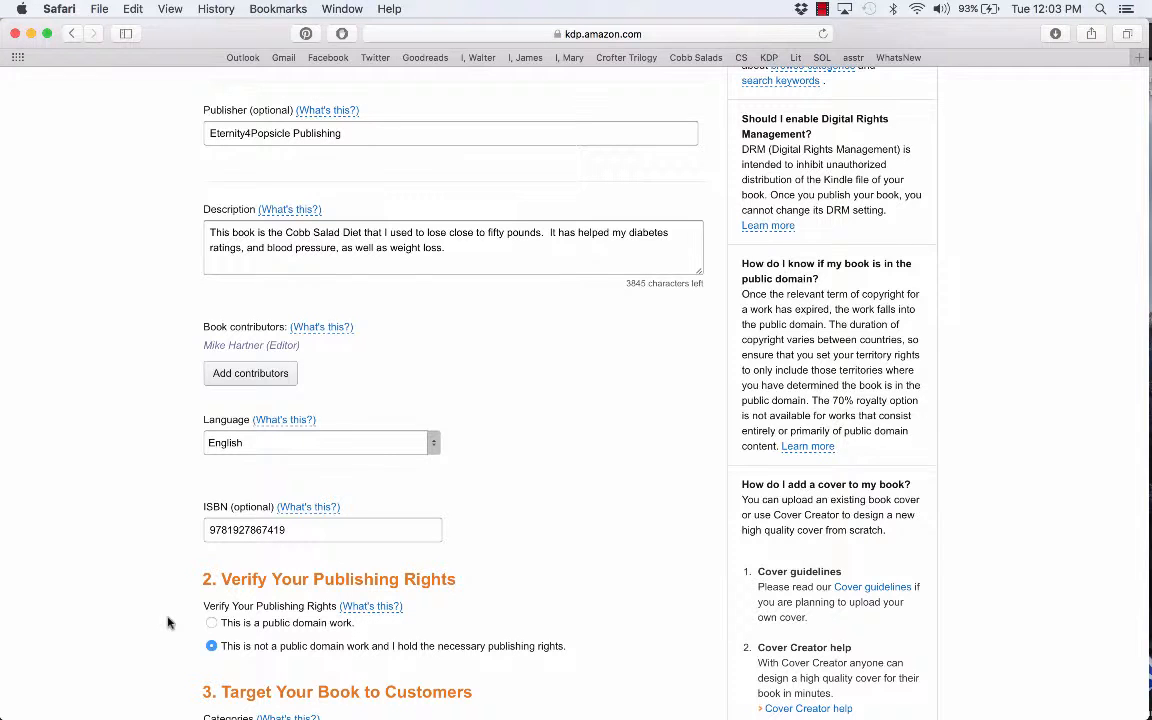
Step: Open the book's category chooser, filter it to Fiction and examine the list of fiction genres
{"action": "scroll", "coordinate": [170, 615], "scroll_direction": "down", "scroll_amount": 3}
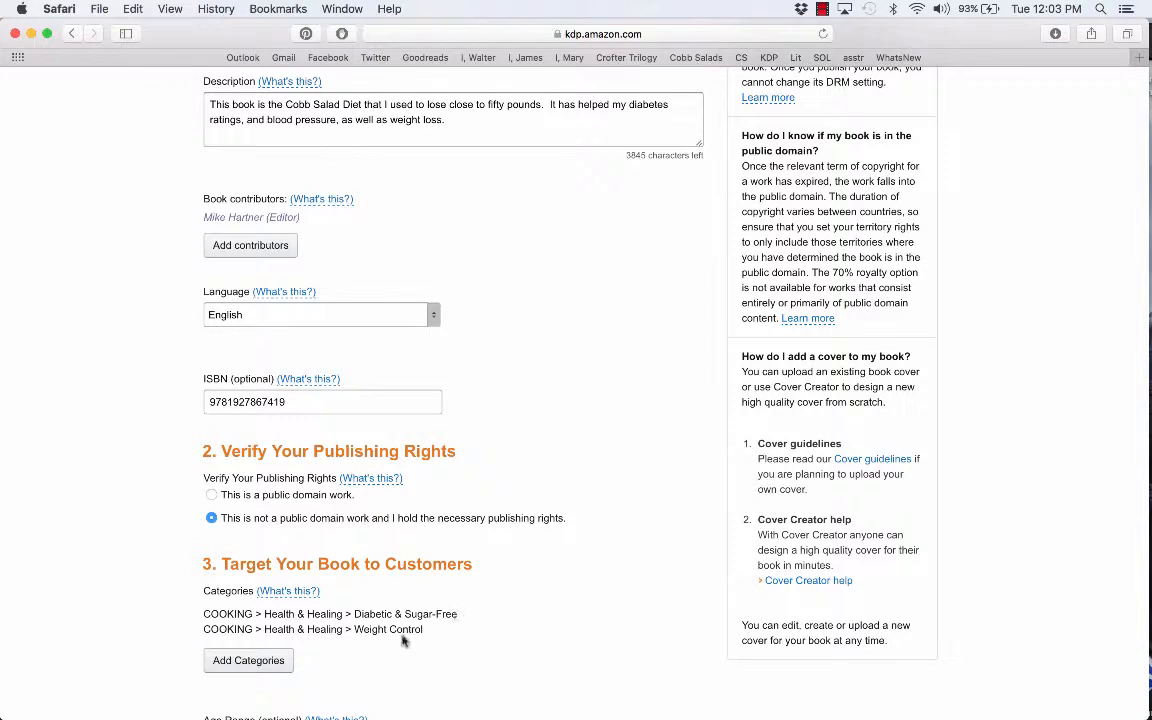
{"action": "left_click", "coordinate": [271, 663]}
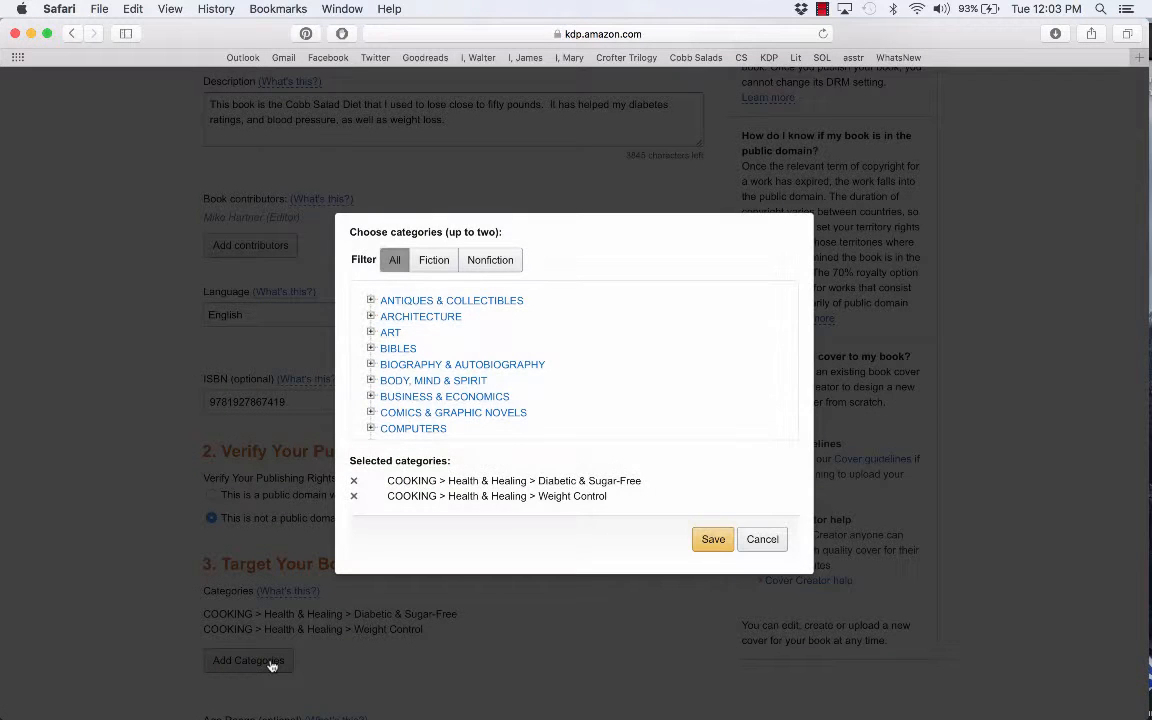
{"action": "left_click", "coordinate": [433, 263]}
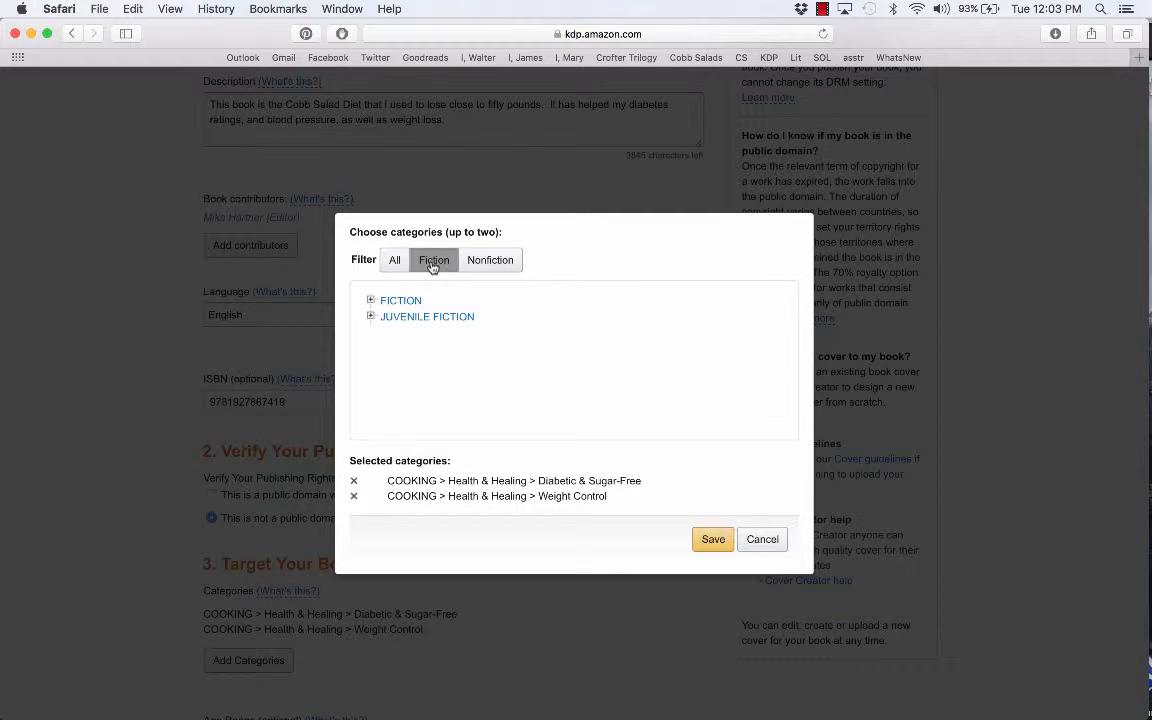
{"action": "left_click", "coordinate": [371, 300]}
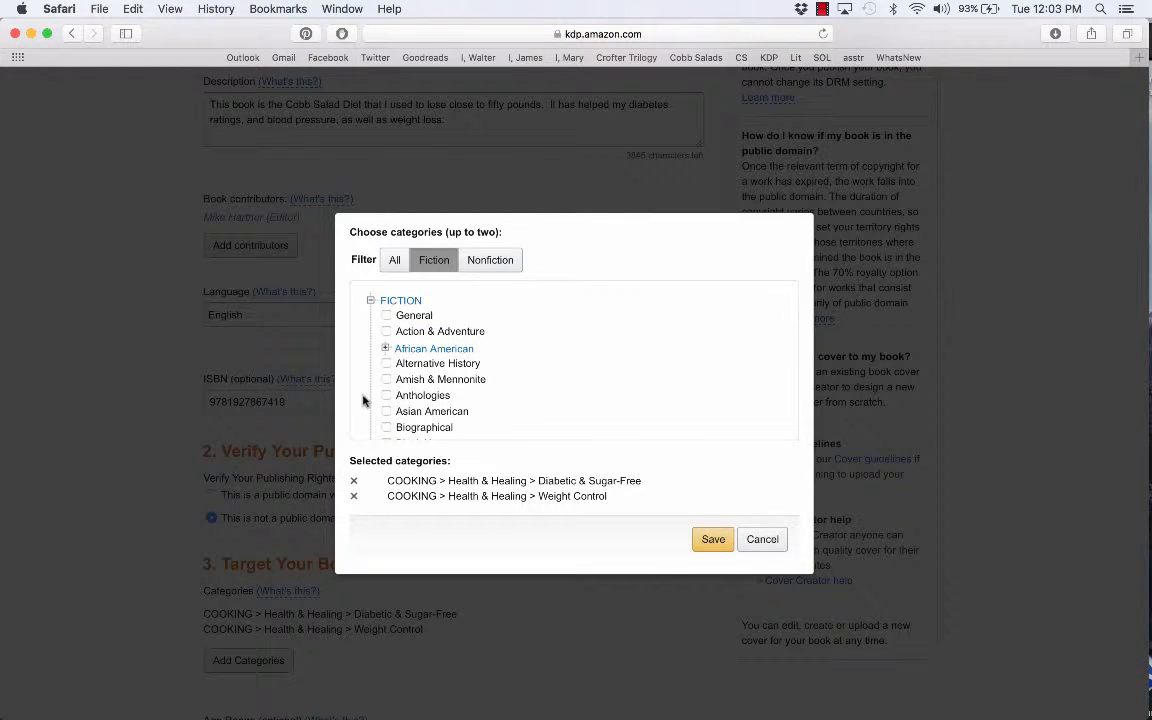
{"action": "scroll", "coordinate": [363, 400], "scroll_direction": "down", "scroll_amount": 1}
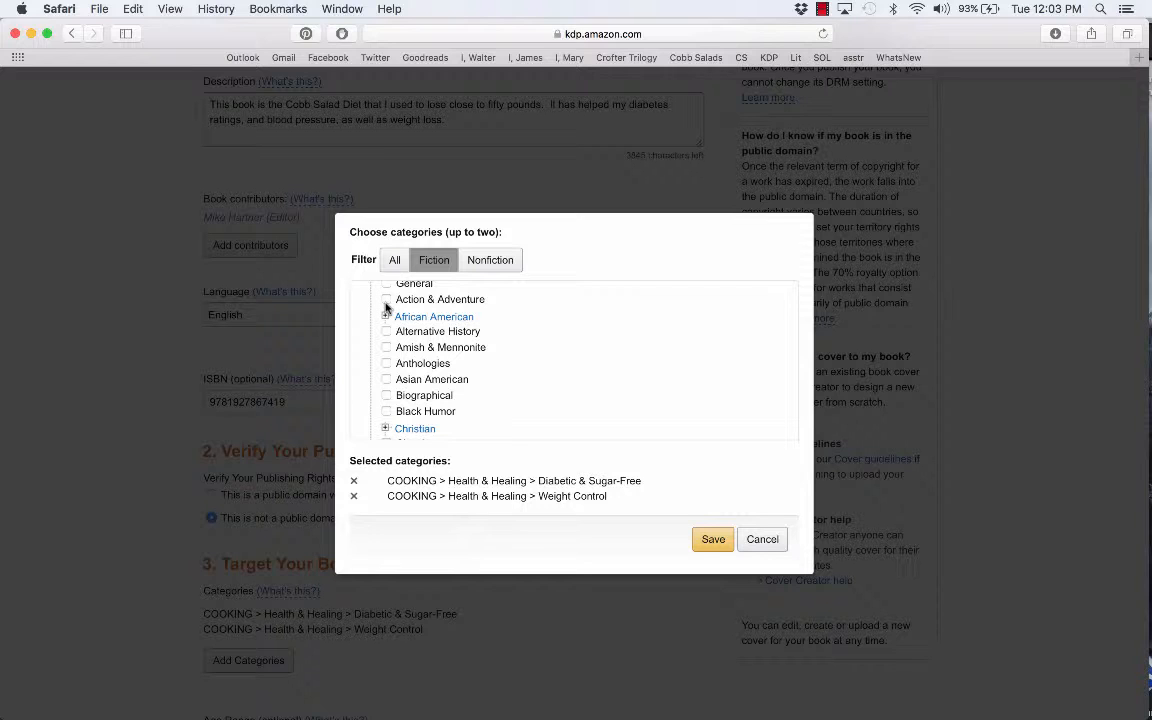
{"action": "scroll", "coordinate": [385, 330], "scroll_direction": "down", "scroll_amount": 3}
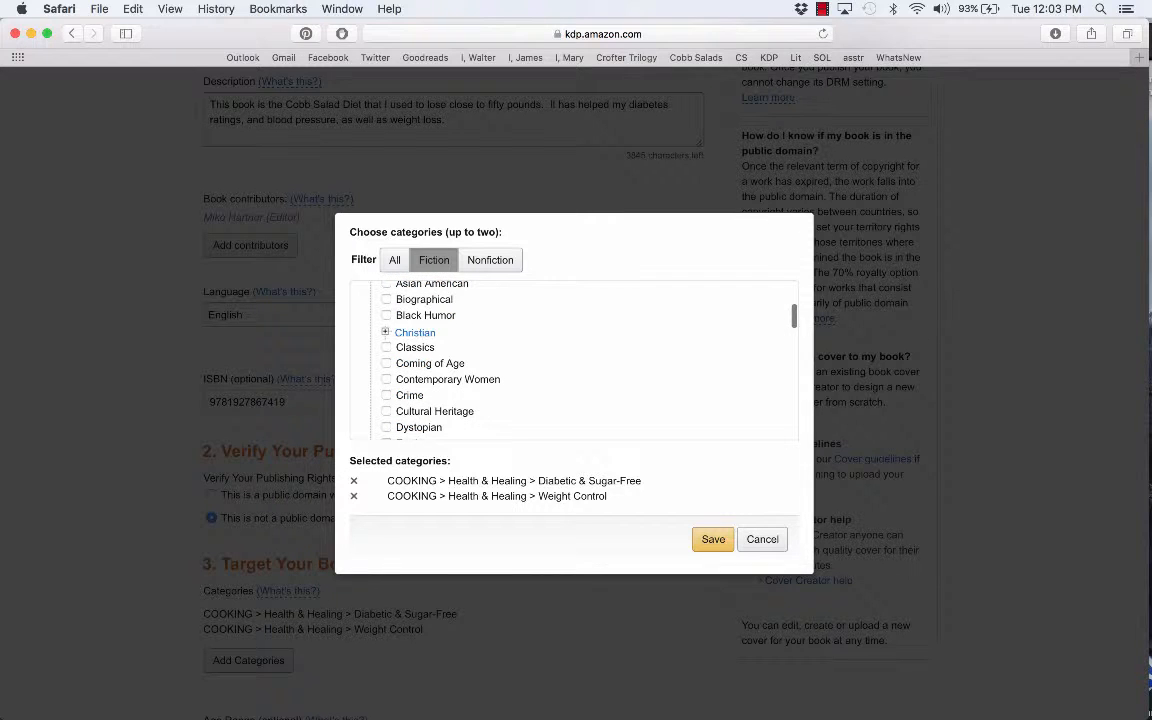
{"action": "scroll", "coordinate": [385, 372], "scroll_direction": "down", "scroll_amount": 2}
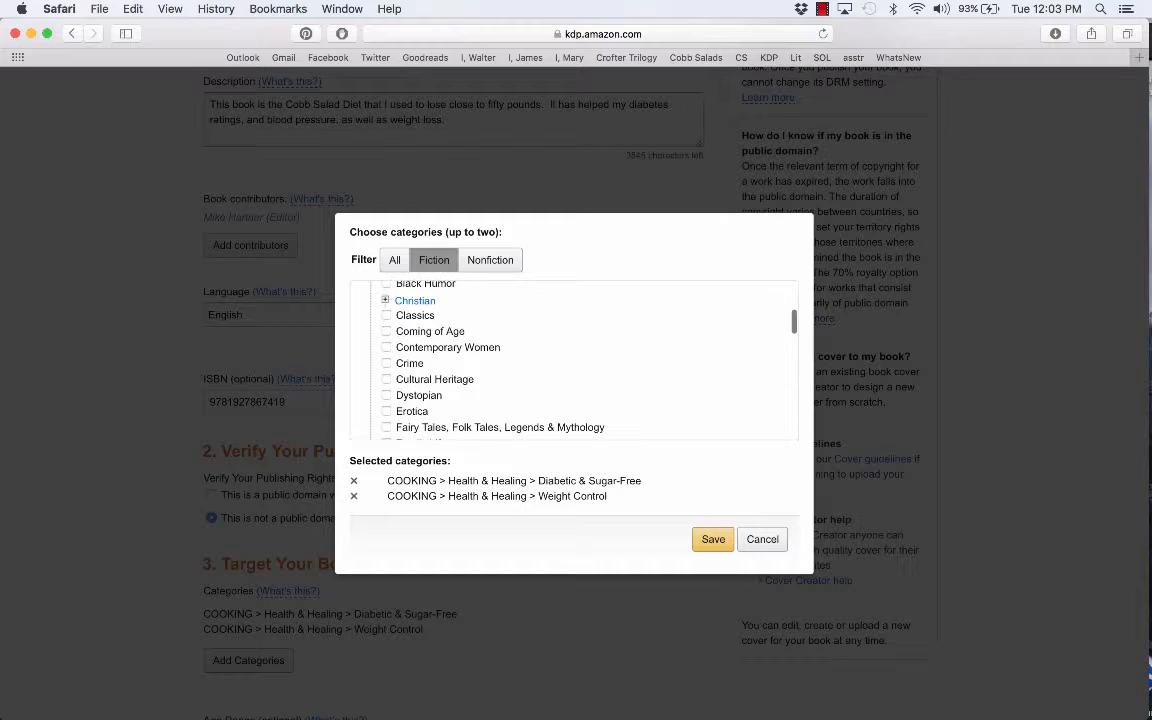
{"action": "scroll", "coordinate": [386, 432], "scroll_direction": "down", "scroll_amount": 2}
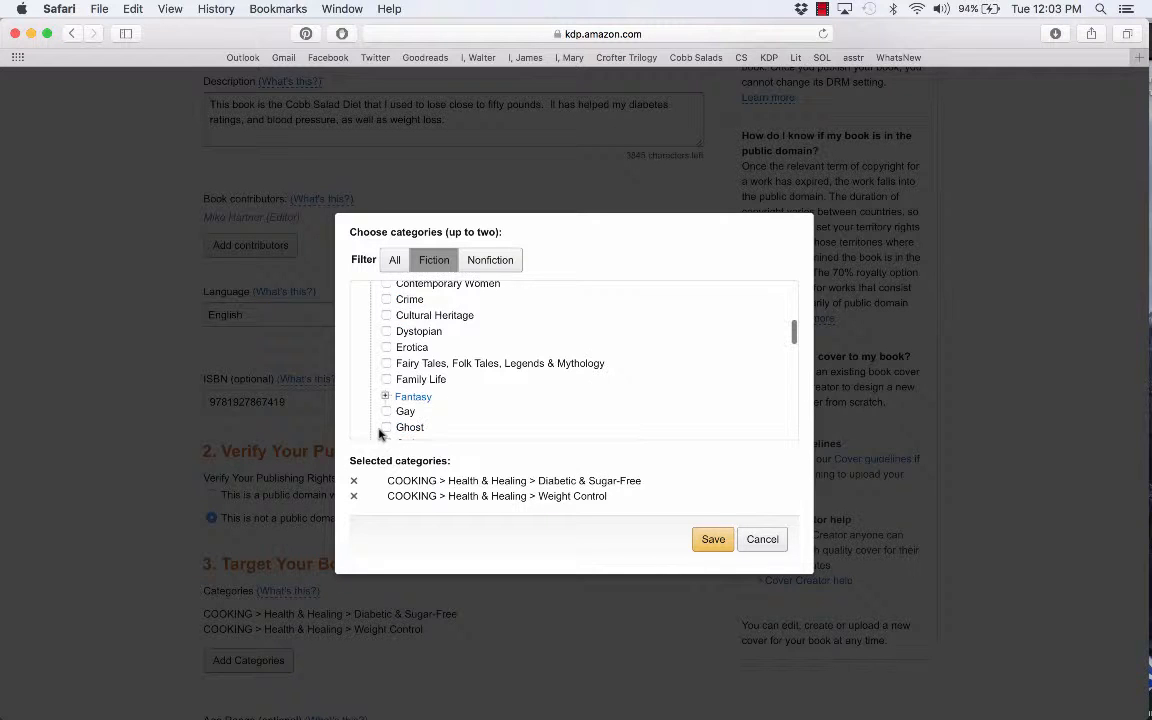
{"action": "scroll", "coordinate": [359, 386], "scroll_direction": "down", "scroll_amount": 1}
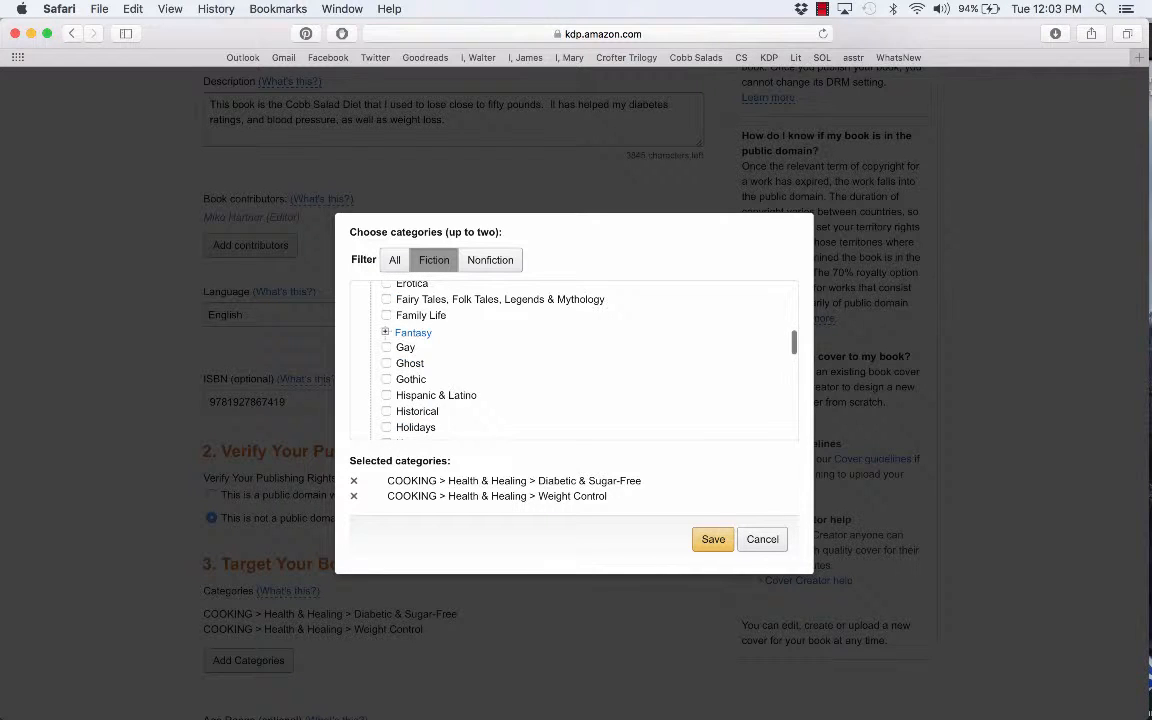
{"action": "scroll", "coordinate": [370, 380], "scroll_direction": "down", "scroll_amount": 1}
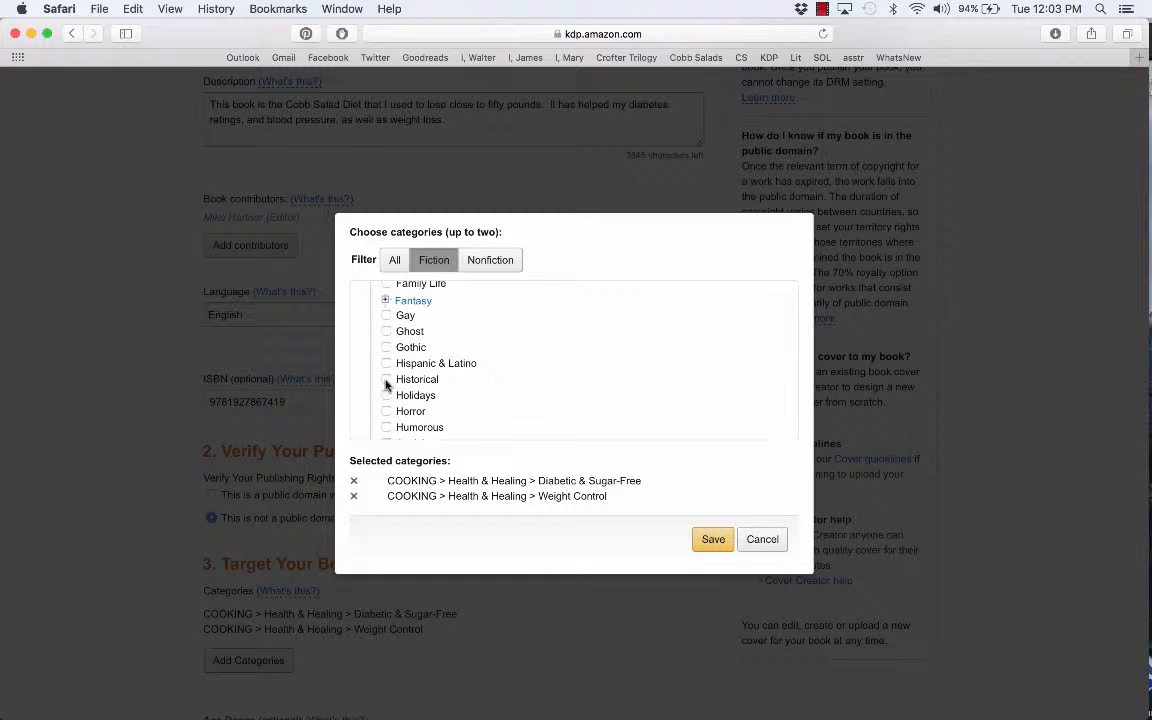
{"action": "scroll", "coordinate": [386, 396], "scroll_direction": "down", "scroll_amount": 6}
{"action": "scroll", "coordinate": [380, 416], "scroll_direction": "down", "scroll_amount": 2}
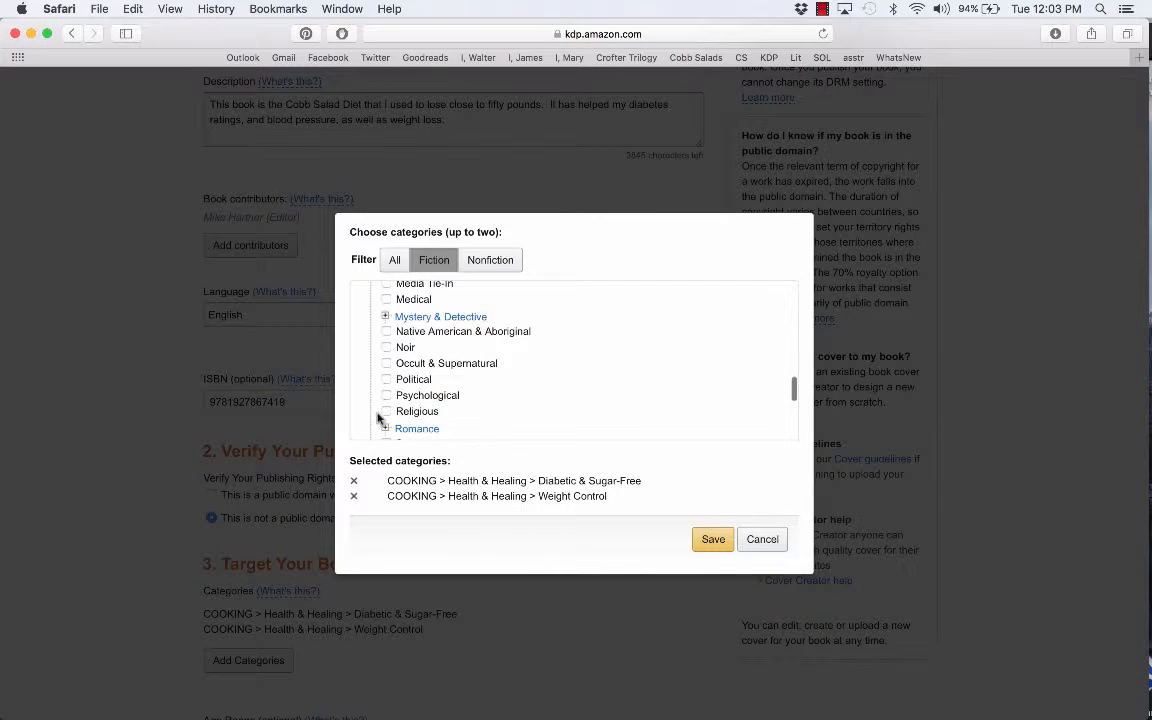
{"action": "scroll", "coordinate": [381, 430], "scroll_direction": "down", "scroll_amount": 1}
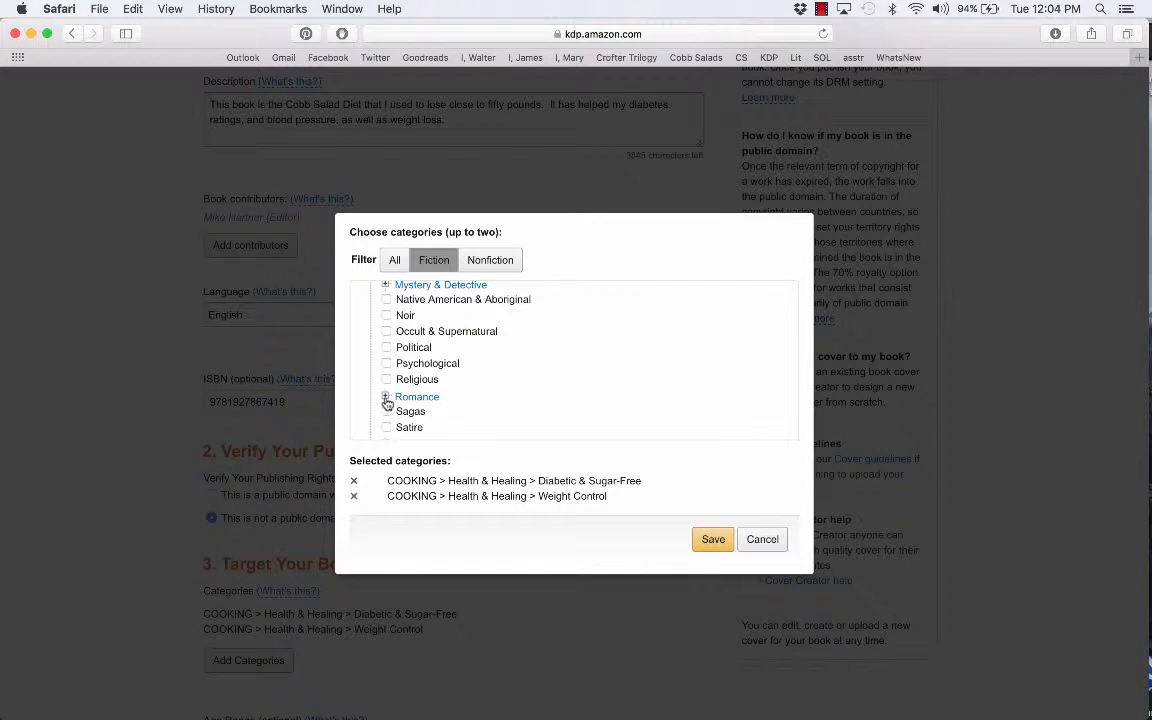
Step: Examine the Historical subcategories under Romance, and save the category selection with the two existing Cooking categories
{"action": "left_click", "coordinate": [385, 399]}
{"action": "scroll", "coordinate": [360, 420], "scroll_direction": "down", "scroll_amount": 2}
{"action": "scroll", "coordinate": [362, 428], "scroll_direction": "down", "scroll_amount": 1}
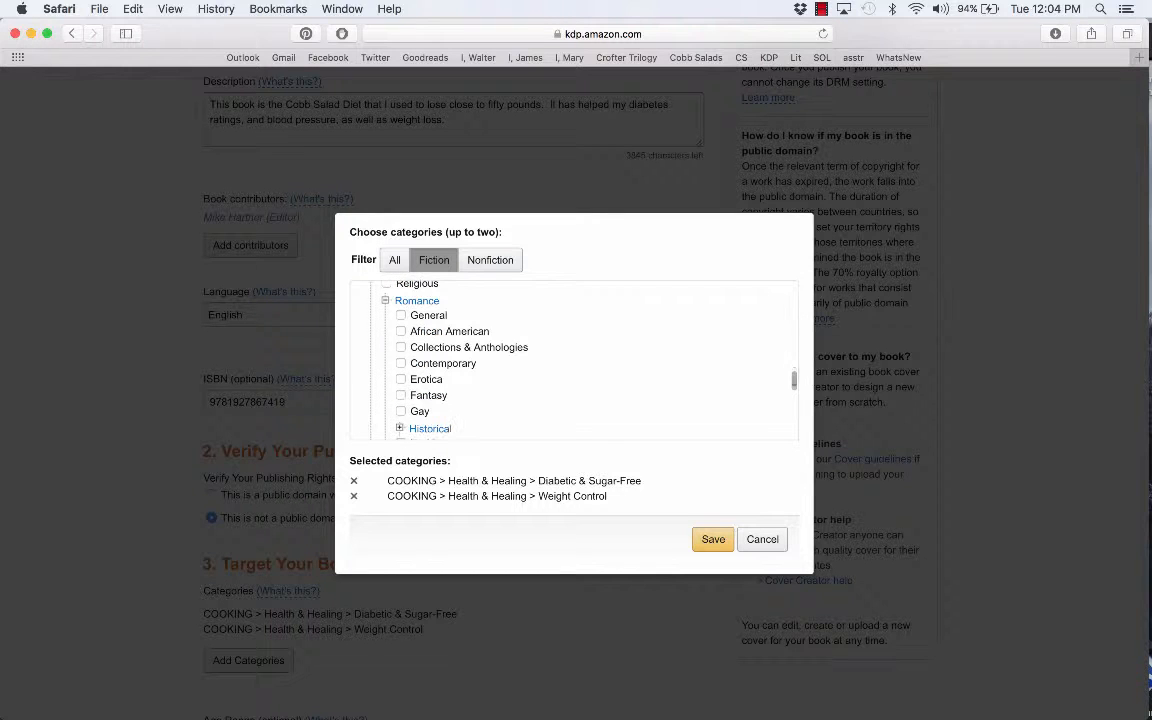
{"action": "scroll", "coordinate": [395, 393], "scroll_direction": "down", "scroll_amount": 1}
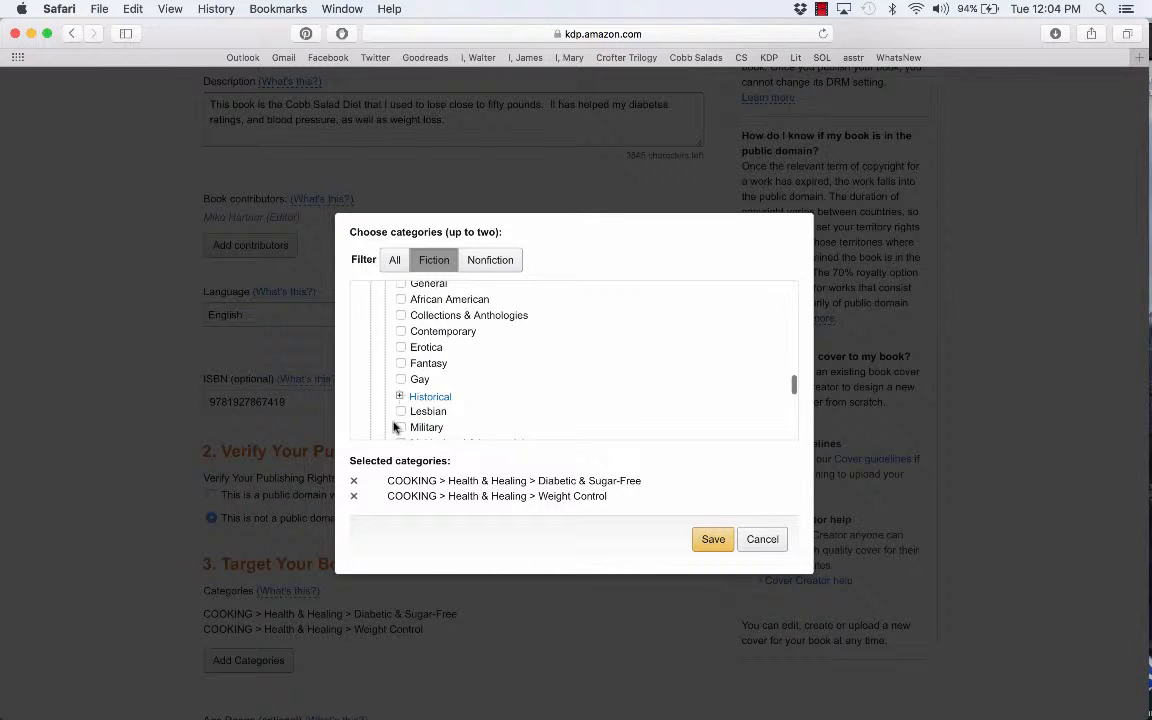
{"action": "left_click", "coordinate": [398, 397]}
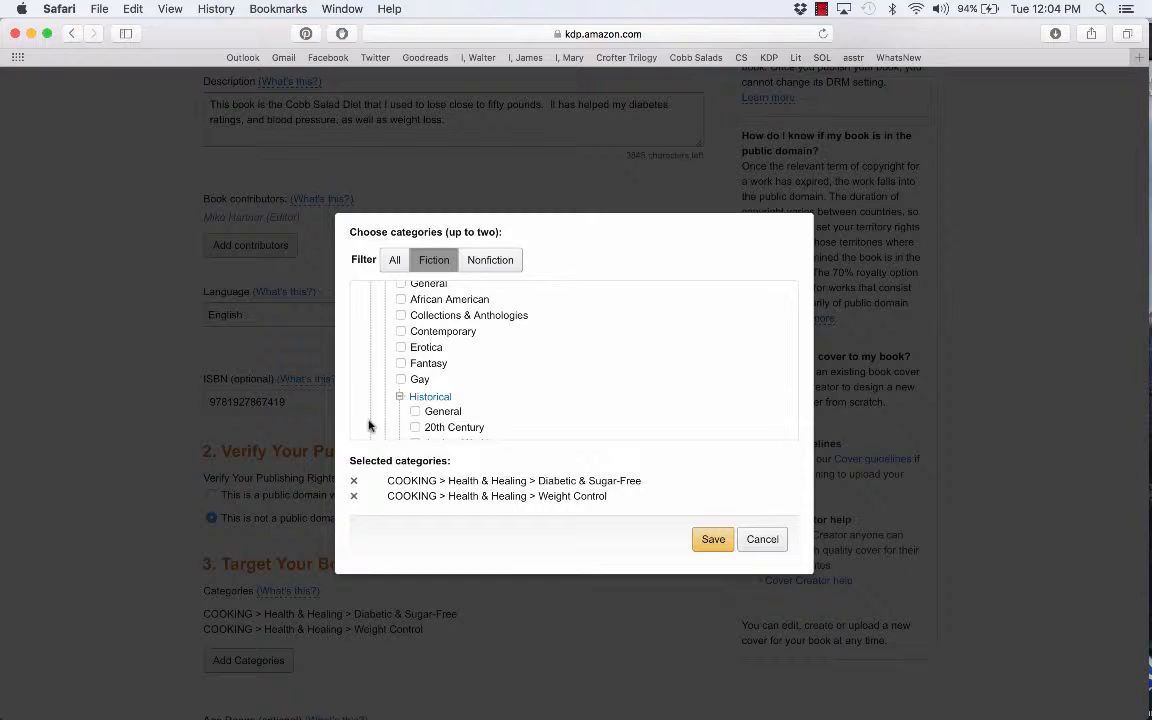
{"action": "scroll", "coordinate": [385, 420], "scroll_direction": "down", "scroll_amount": 3}
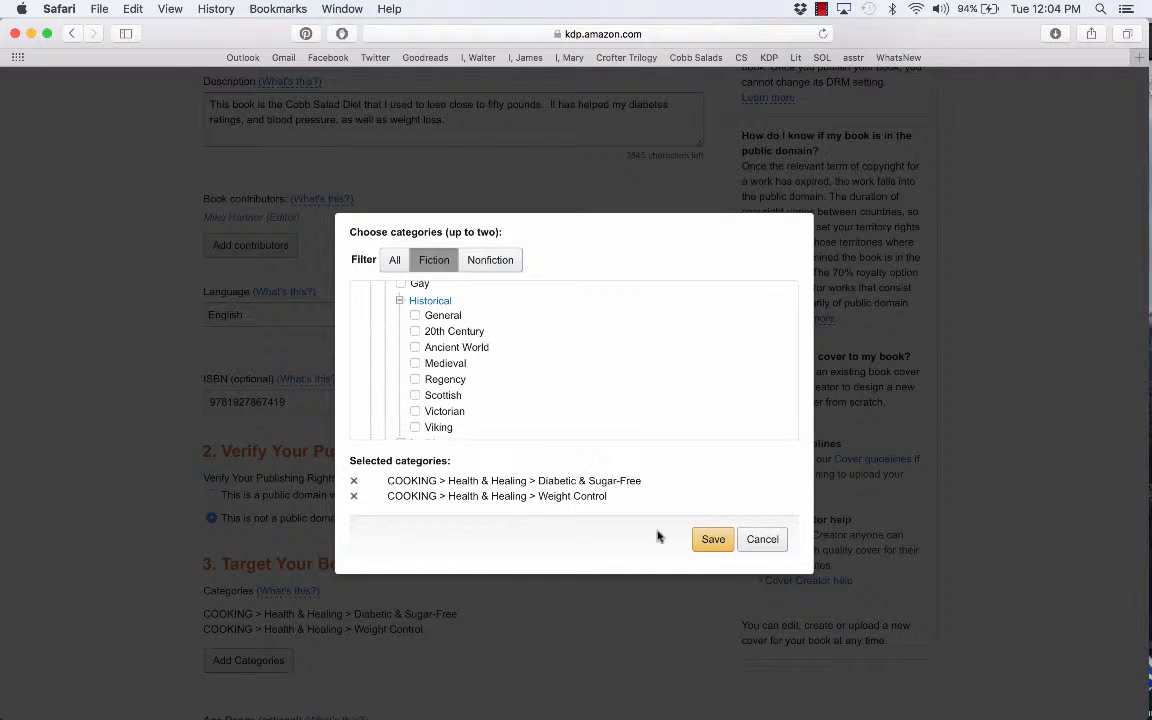
{"action": "left_click", "coordinate": [714, 540]}
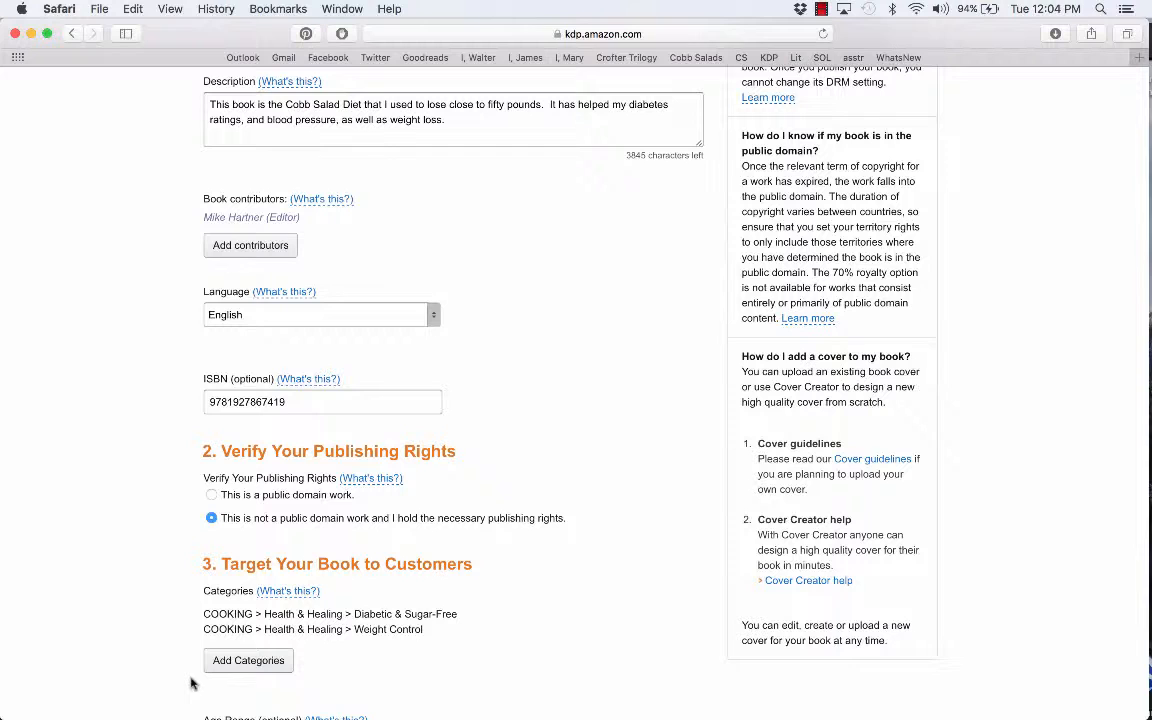
Step: Examine the optional minimum and maximum age range choices for the book, leaving both unselected
{"action": "scroll", "coordinate": [193, 684], "scroll_direction": "down", "scroll_amount": 3}
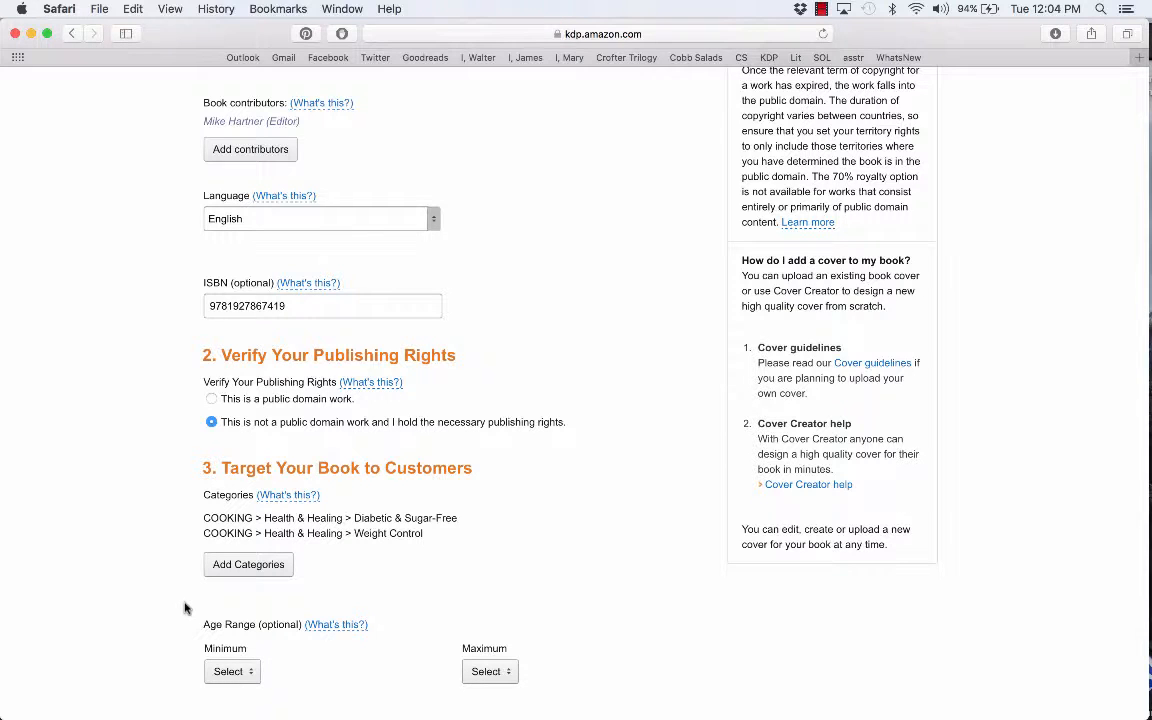
{"action": "scroll", "coordinate": [184, 607], "scroll_direction": "down", "scroll_amount": 3}
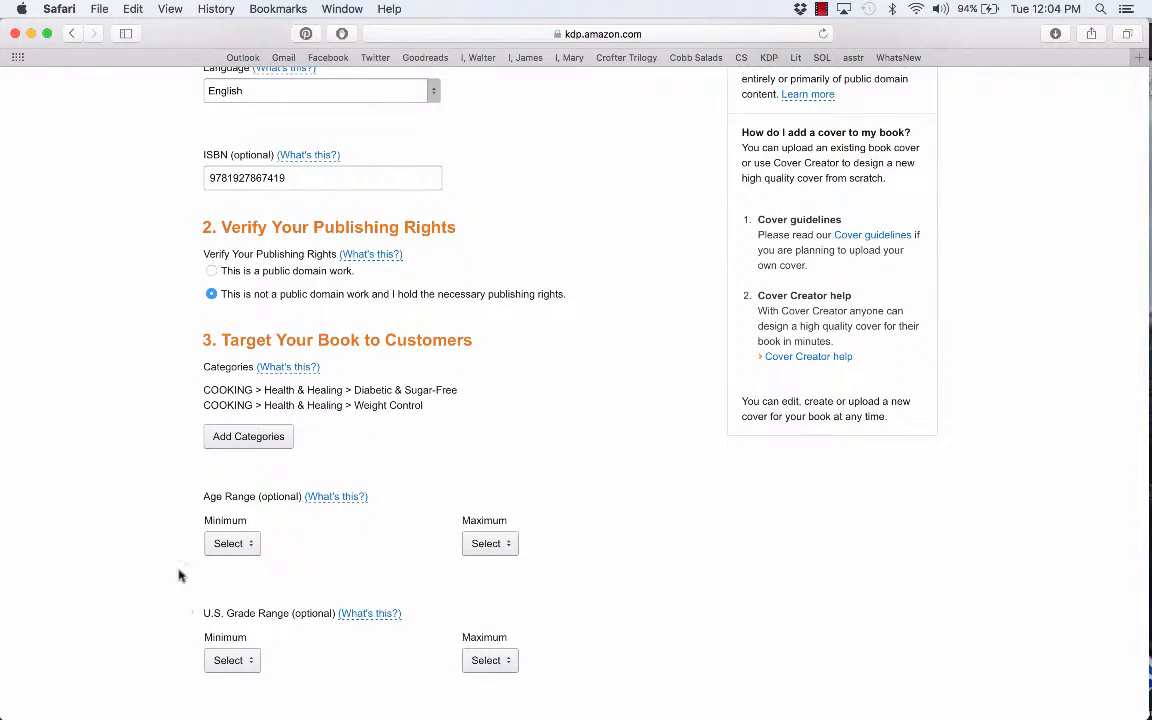
{"action": "left_click", "coordinate": [232, 552]}
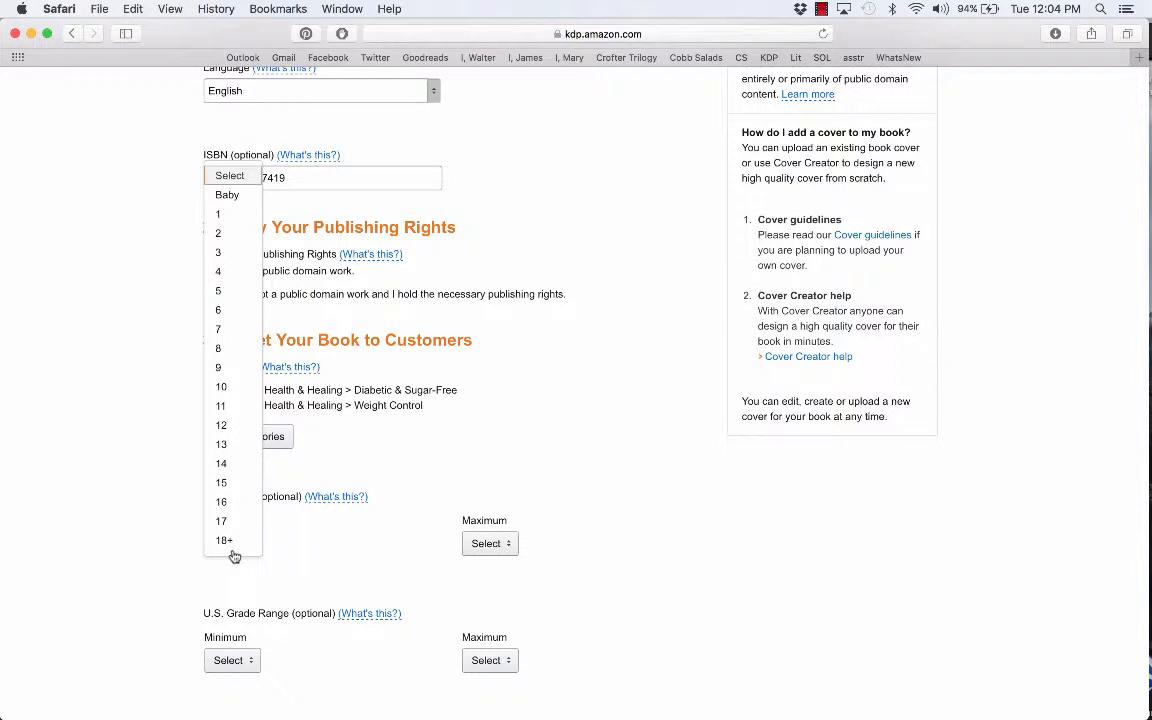
{"action": "left_click", "coordinate": [109, 540]}
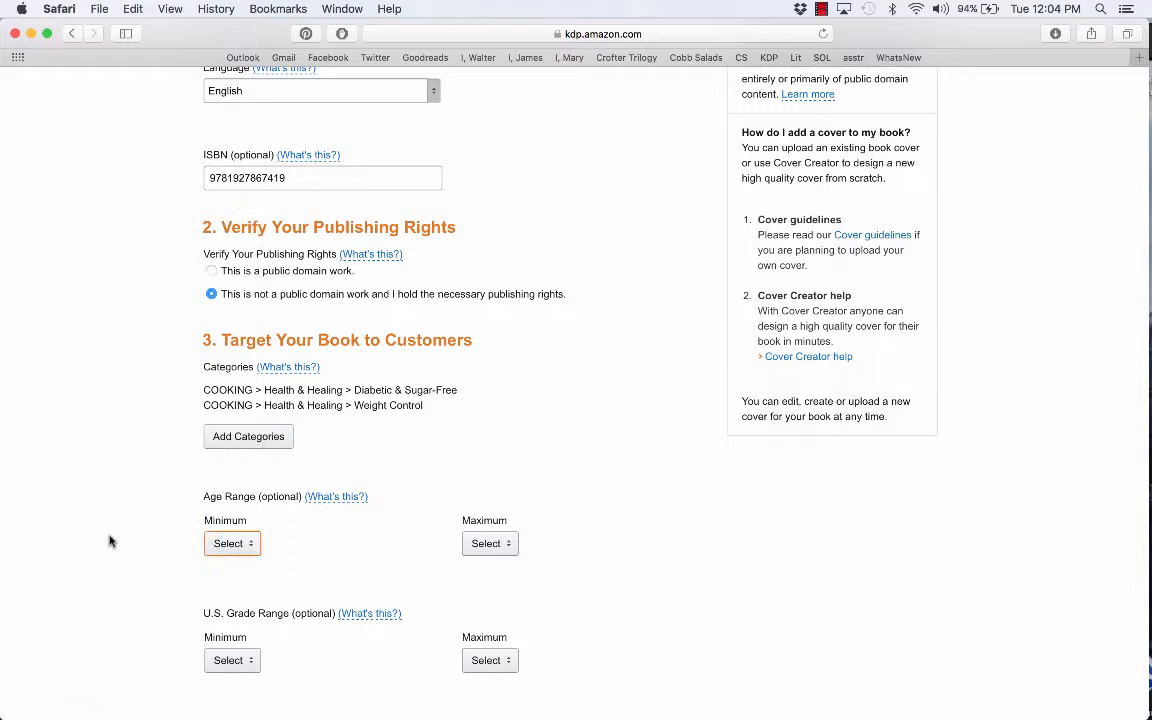
{"action": "left_click", "coordinate": [480, 549]}
{"action": "left_click", "coordinate": [396, 576]}
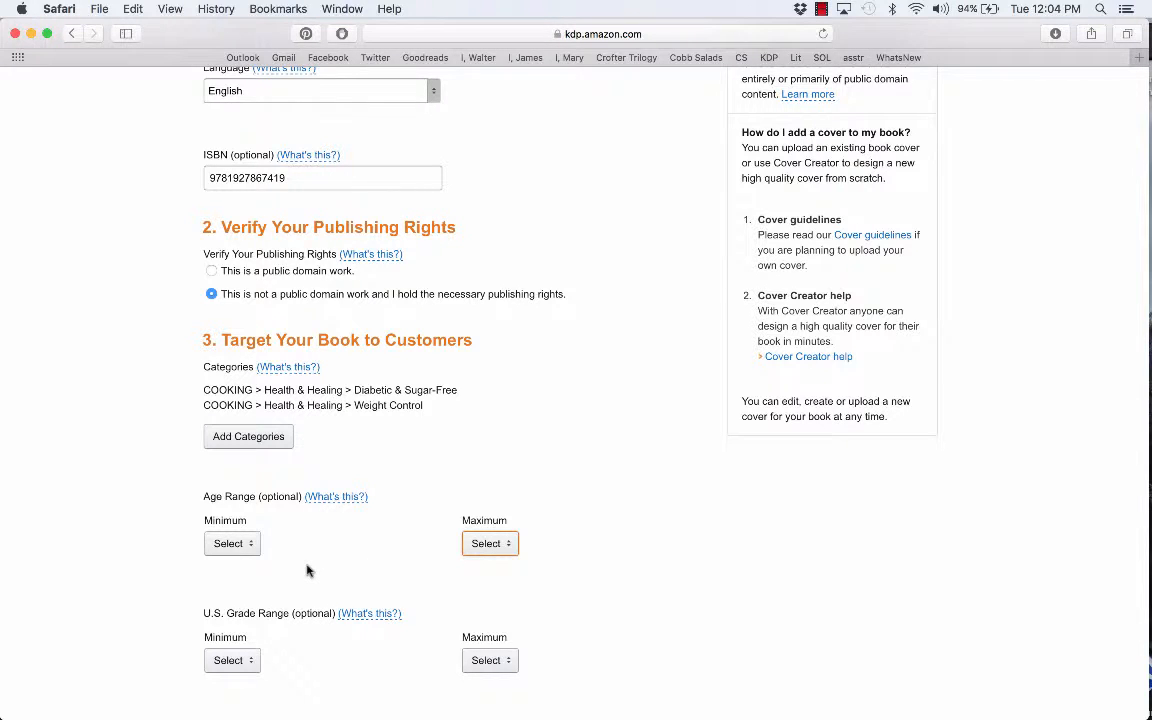
{"action": "left_click", "coordinate": [237, 550]}
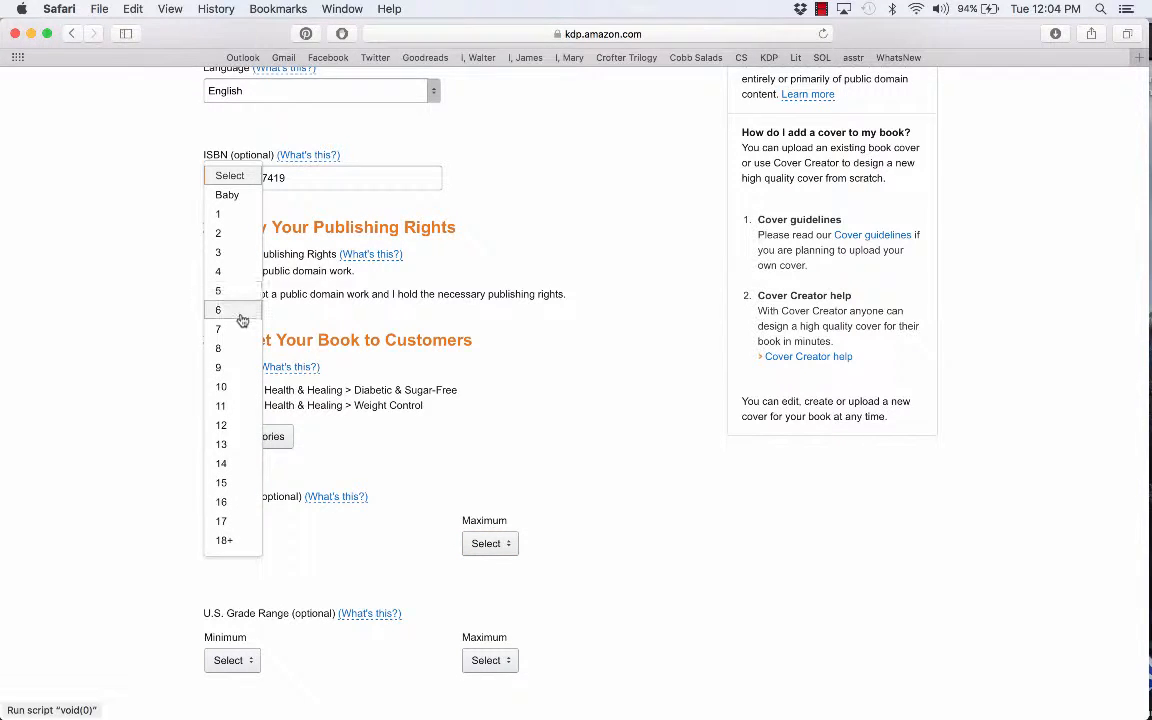
{"action": "left_click", "coordinate": [131, 549]}
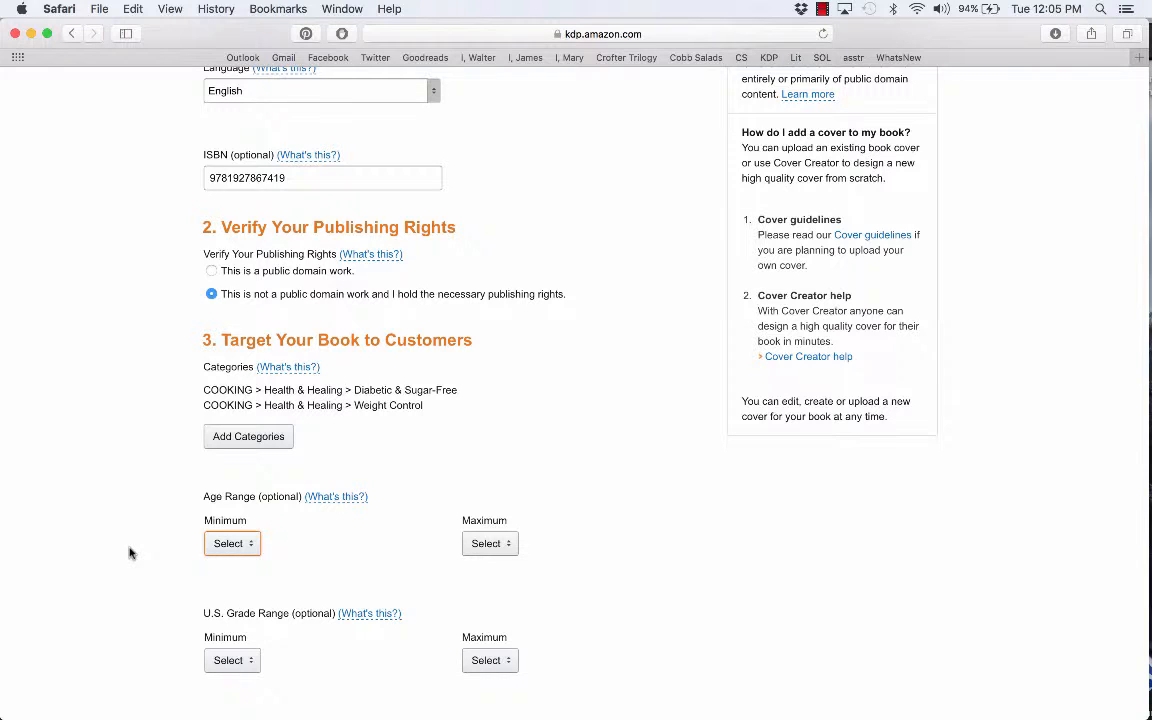
{"action": "key", "text": "space"}
{"action": "left_click", "coordinate": [187, 583]}
Step: Review the optional U.S. grade range and the book's search keywords
{"action": "left_click", "coordinate": [174, 672]}
{"action": "scroll", "coordinate": [174, 672], "scroll_direction": "down", "scroll_amount": 3}
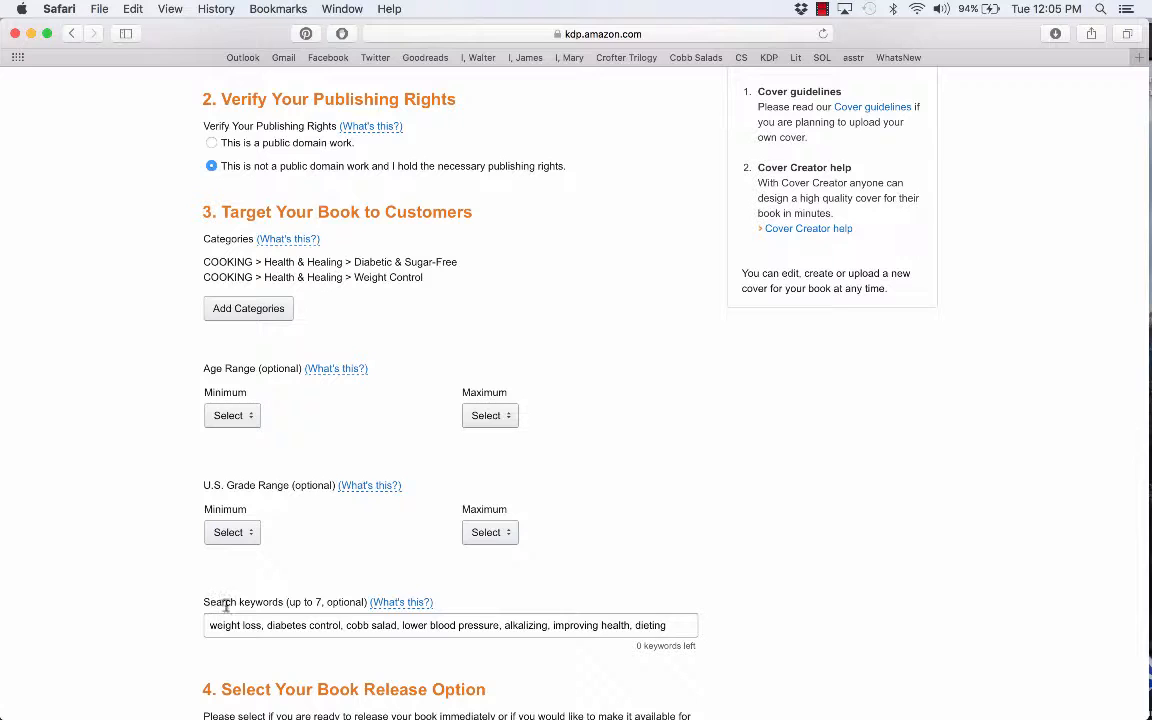
{"action": "mouse_move", "coordinate": [403, 606]}
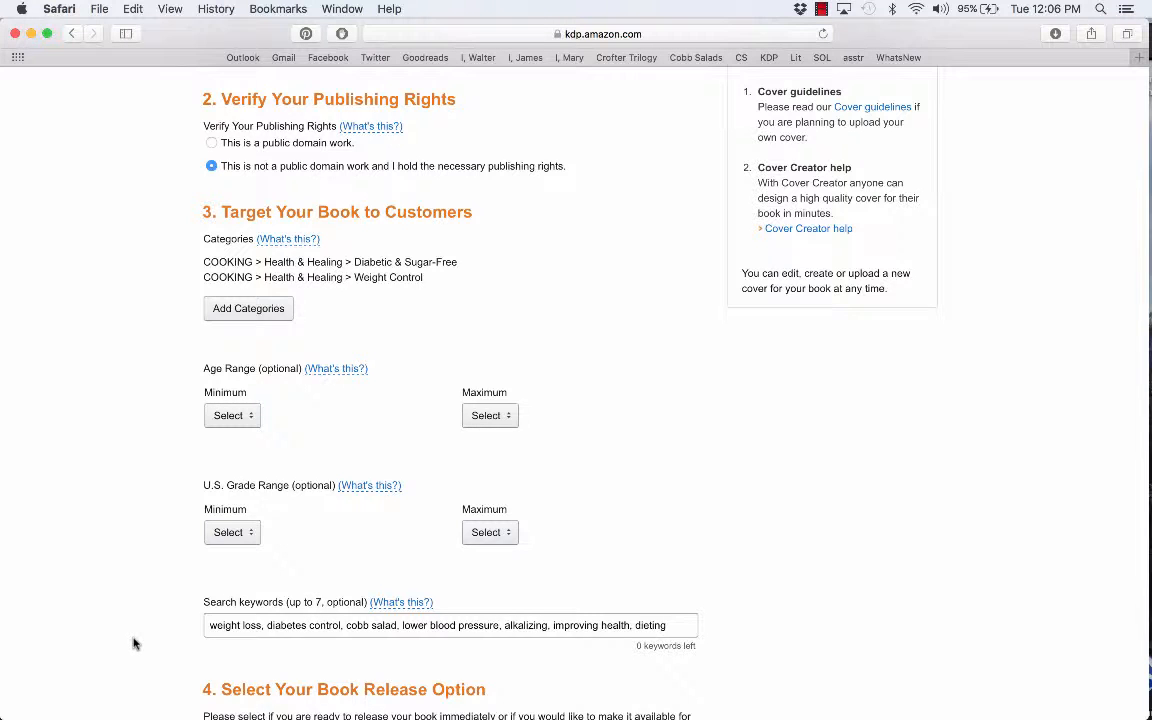
Step: Review the book's release option, cover upload, digital rights management and content file sections
{"action": "scroll", "coordinate": [125, 580], "scroll_direction": "down", "scroll_amount": 3}
{"action": "scroll", "coordinate": [125, 580], "scroll_direction": "down", "scroll_amount": 1}
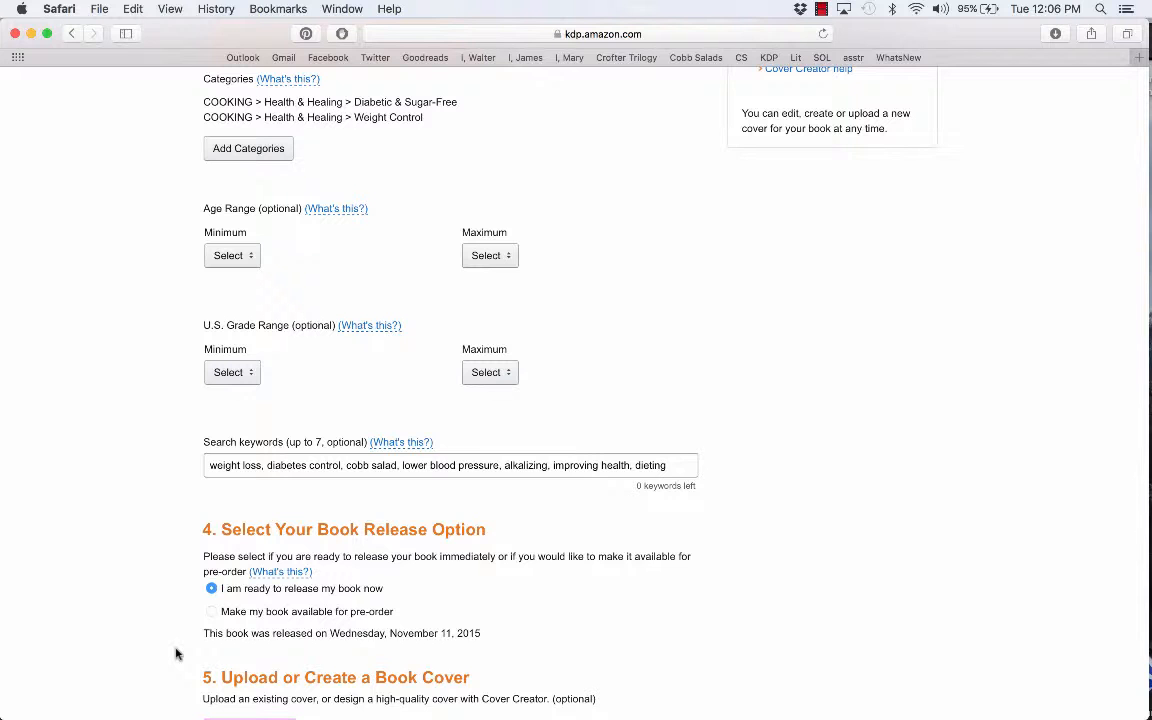
{"action": "scroll", "coordinate": [175, 654], "scroll_direction": "down", "scroll_amount": 5}
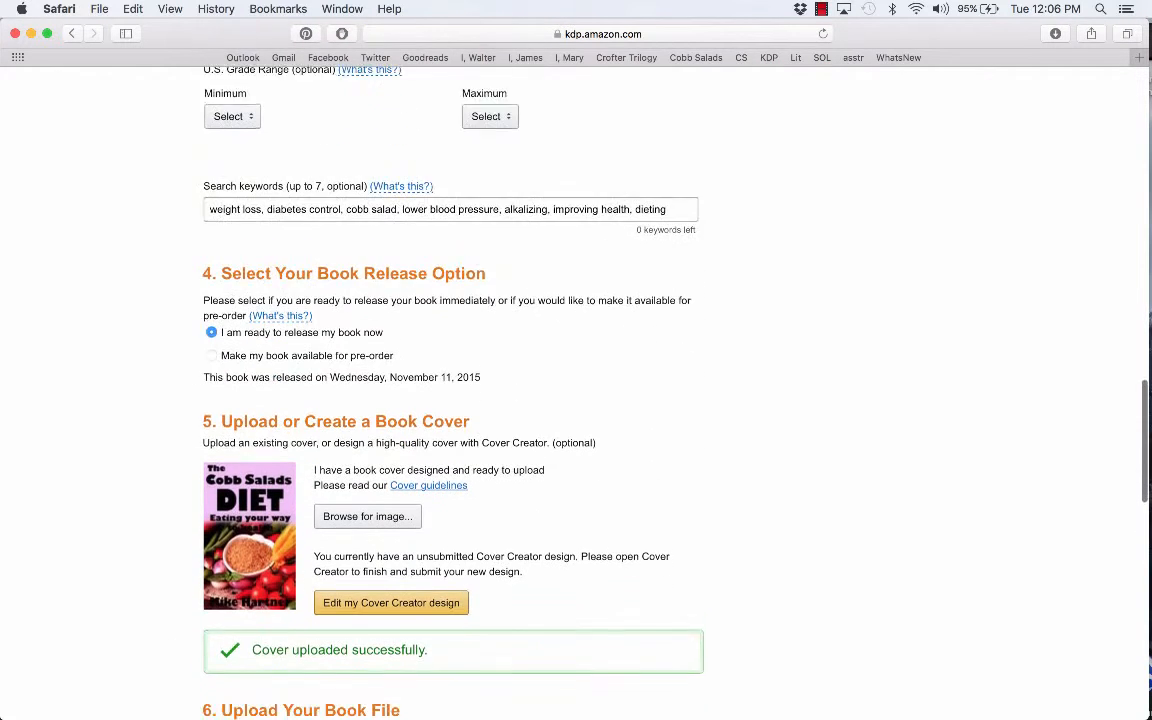
{"action": "scroll", "coordinate": [185, 650], "scroll_direction": "down", "scroll_amount": 1}
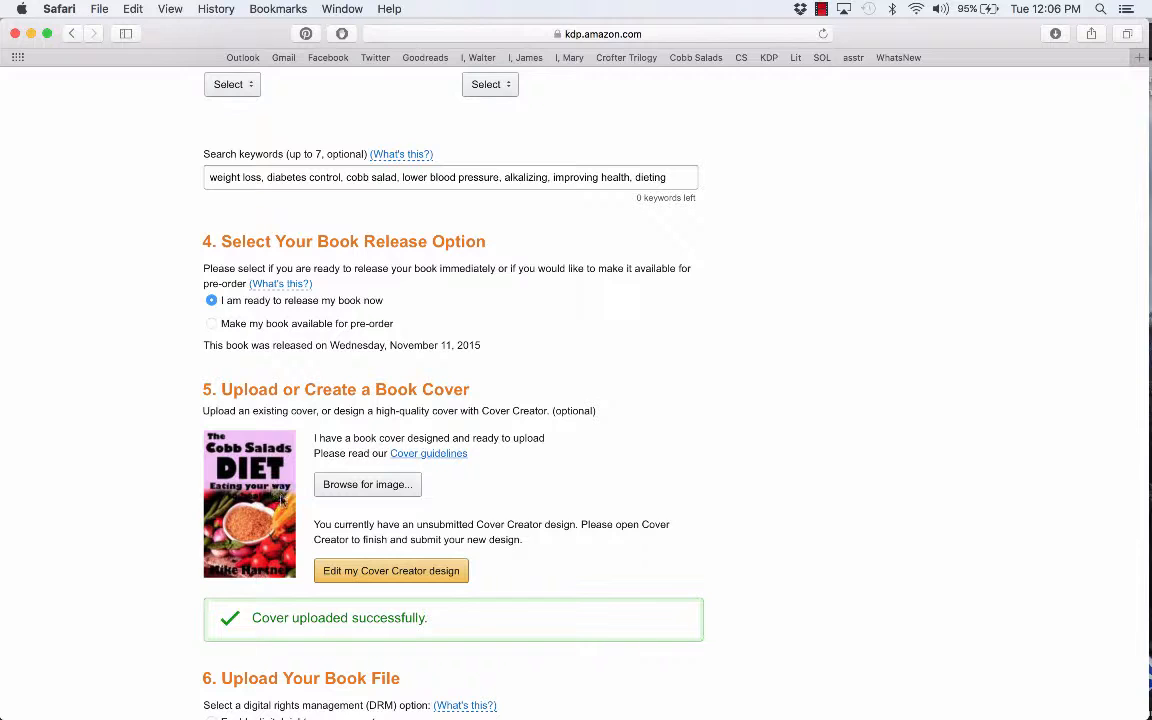
{"action": "scroll", "coordinate": [144, 602], "scroll_direction": "down", "scroll_amount": 3}
{"action": "scroll", "coordinate": [296, 576], "scroll_direction": "down", "scroll_amount": 5}
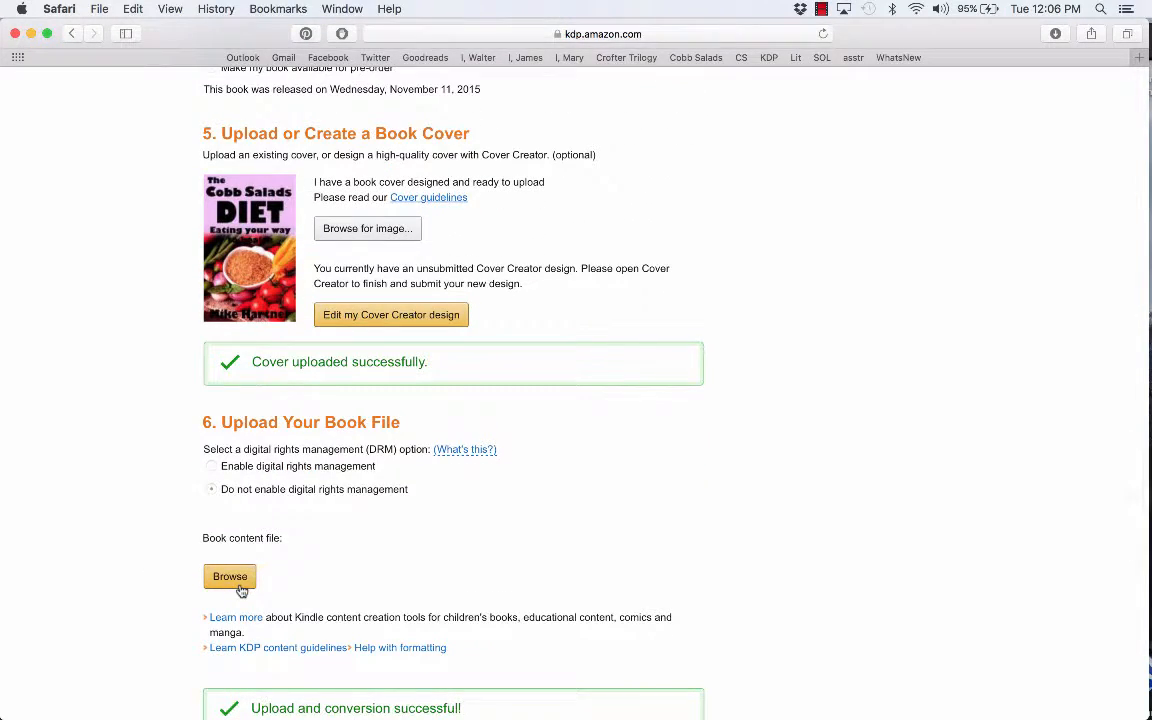
{"action": "scroll", "coordinate": [240, 590], "scroll_direction": "down", "scroll_amount": 5}
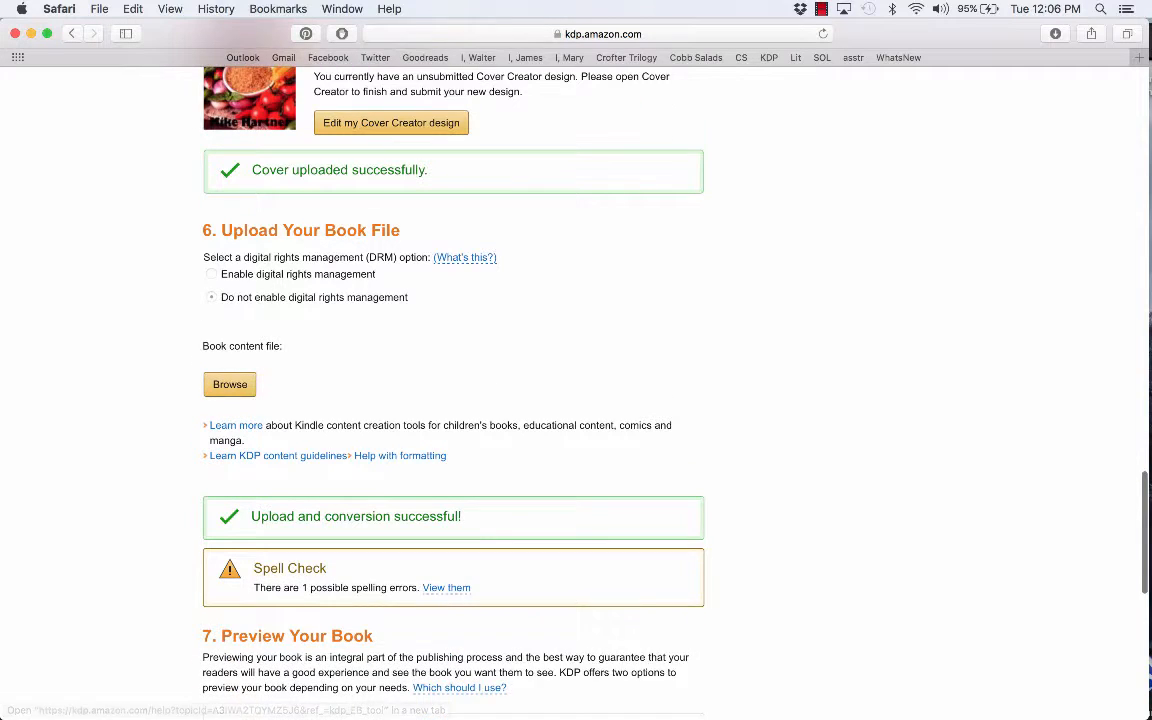
{"action": "scroll", "coordinate": [230, 585], "scroll_direction": "down", "scroll_amount": 4}
{"action": "scroll", "coordinate": [167, 566], "scroll_direction": "down", "scroll_amount": 3}
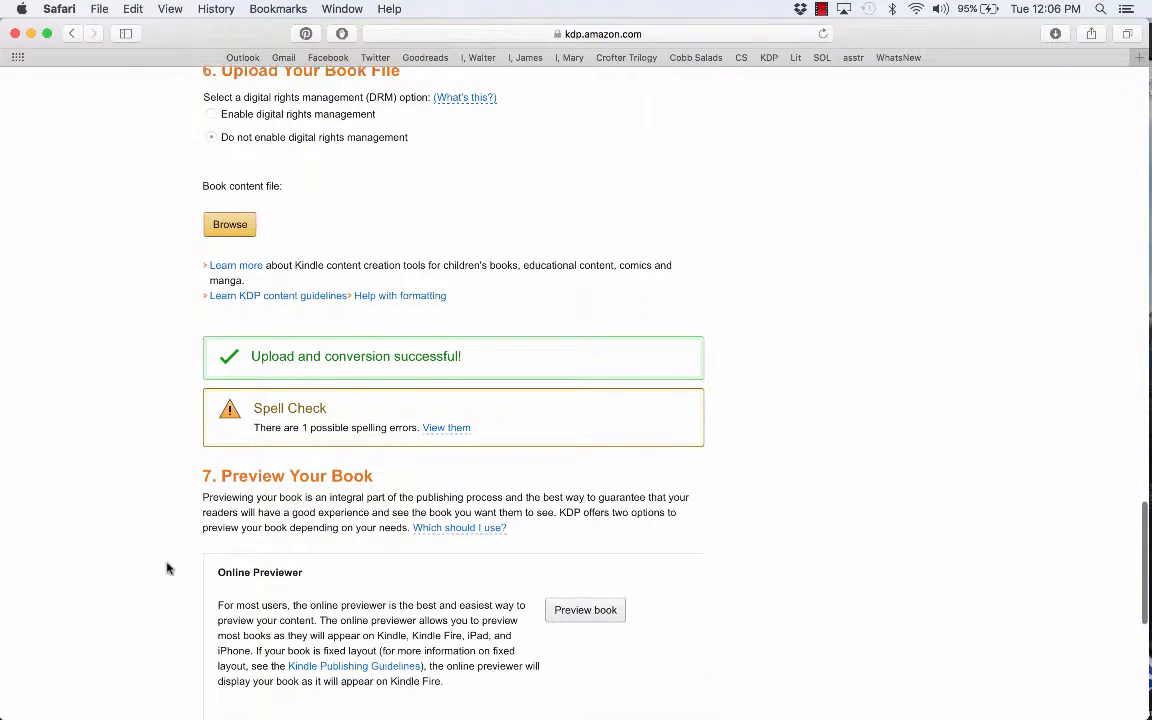
Step: Try to open the book in the online previewer, and go back to the book details instead of saving or discarding changes
{"action": "scroll", "coordinate": [205, 460], "scroll_direction": "down", "scroll_amount": 6}
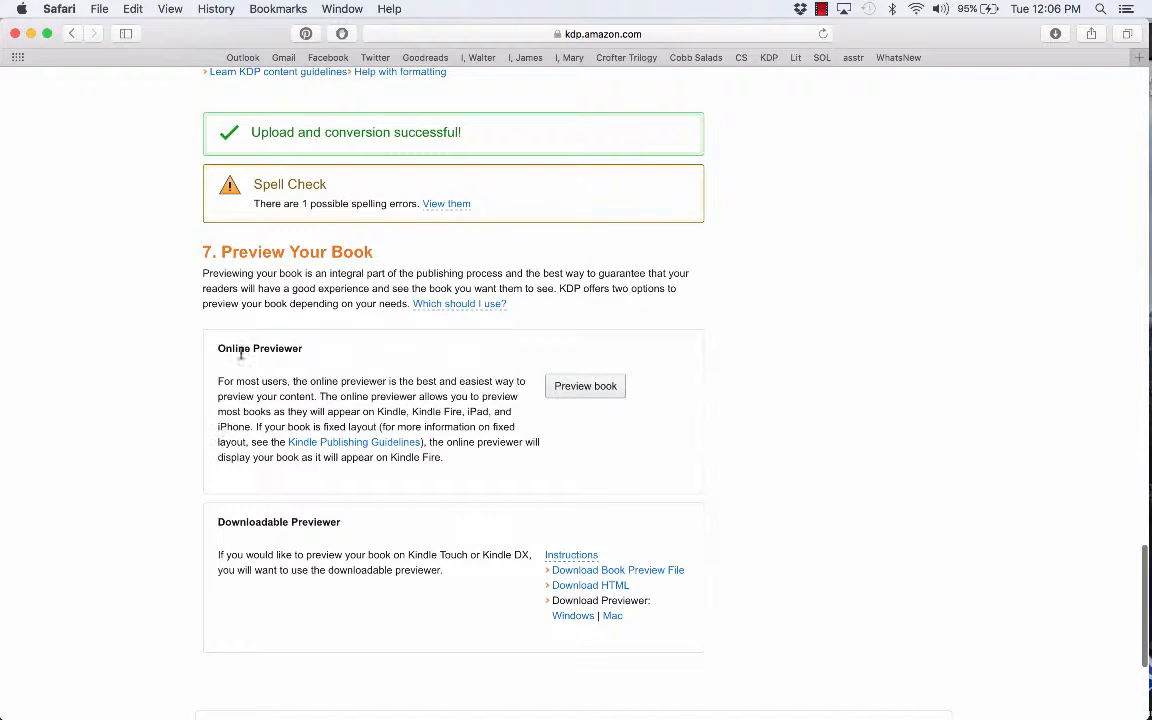
{"action": "left_click", "coordinate": [593, 392]}
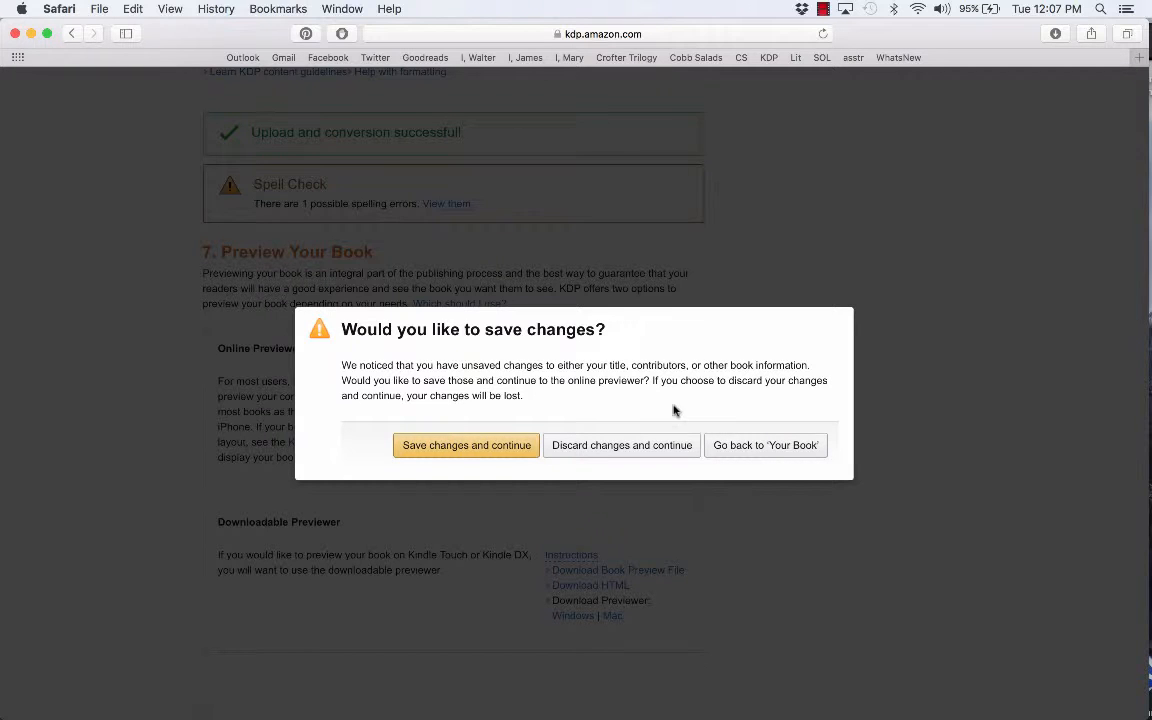
{"action": "left_click", "coordinate": [755, 445]}
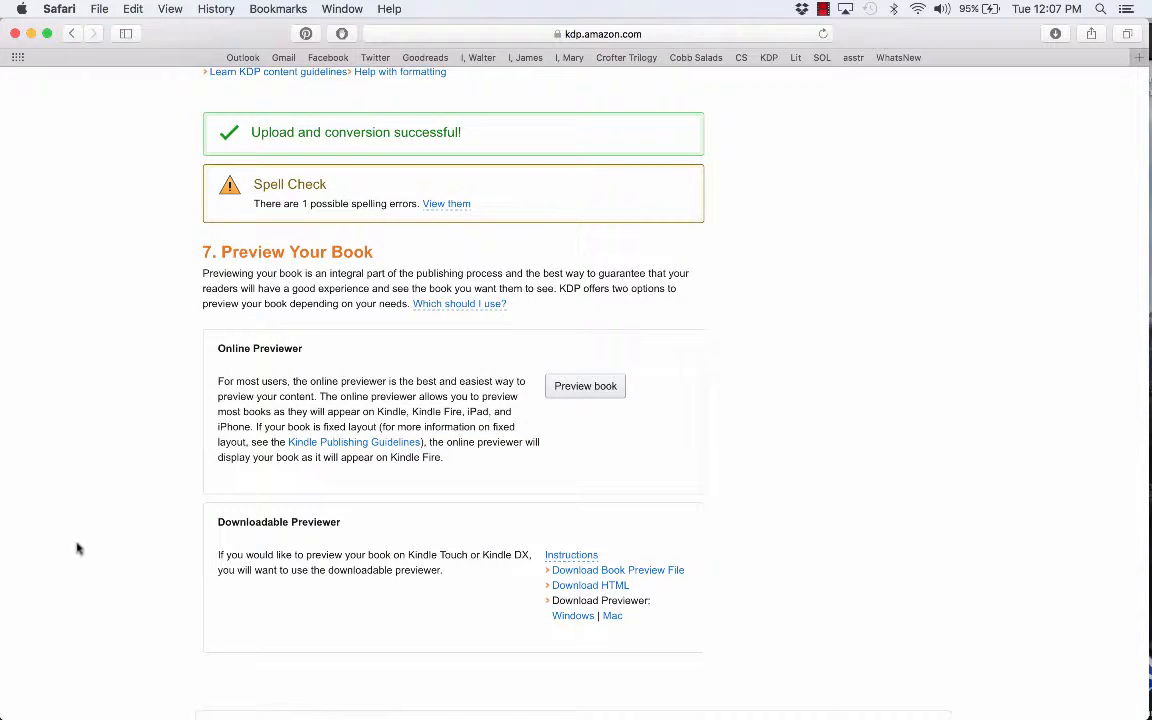
Step: Save the book details and continue to the rights and pricing step
{"action": "scroll", "coordinate": [70, 495], "scroll_direction": "down", "scroll_amount": 5}
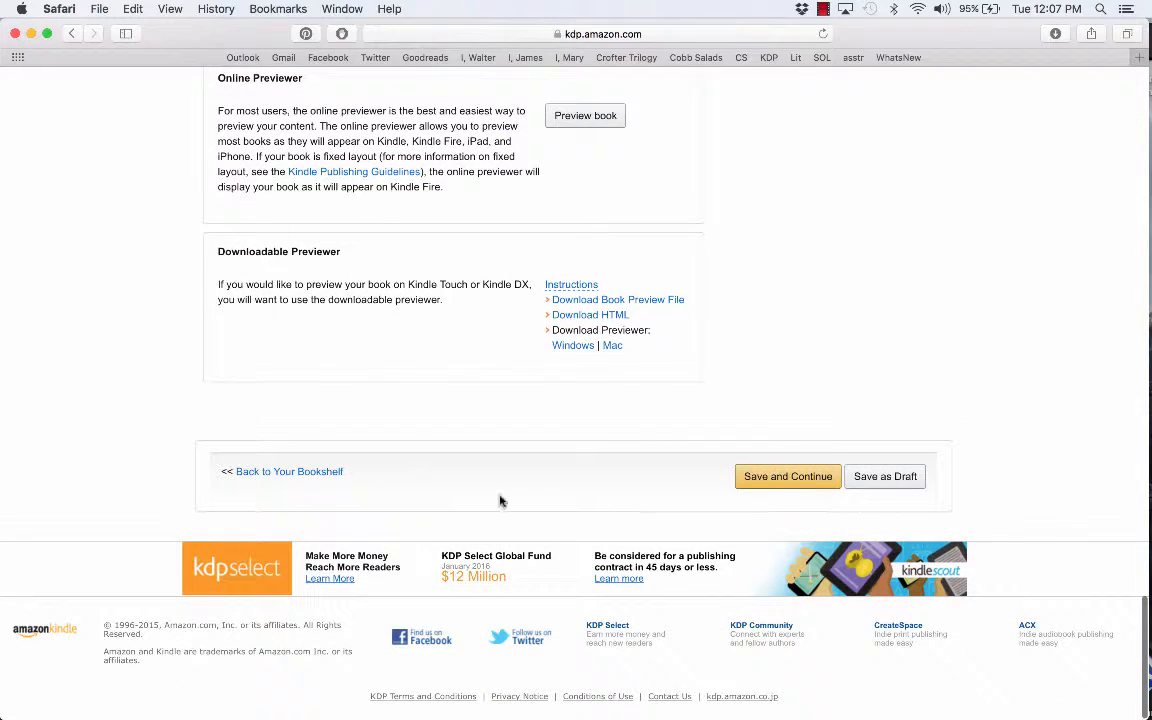
{"action": "left_click", "coordinate": [805, 485]}
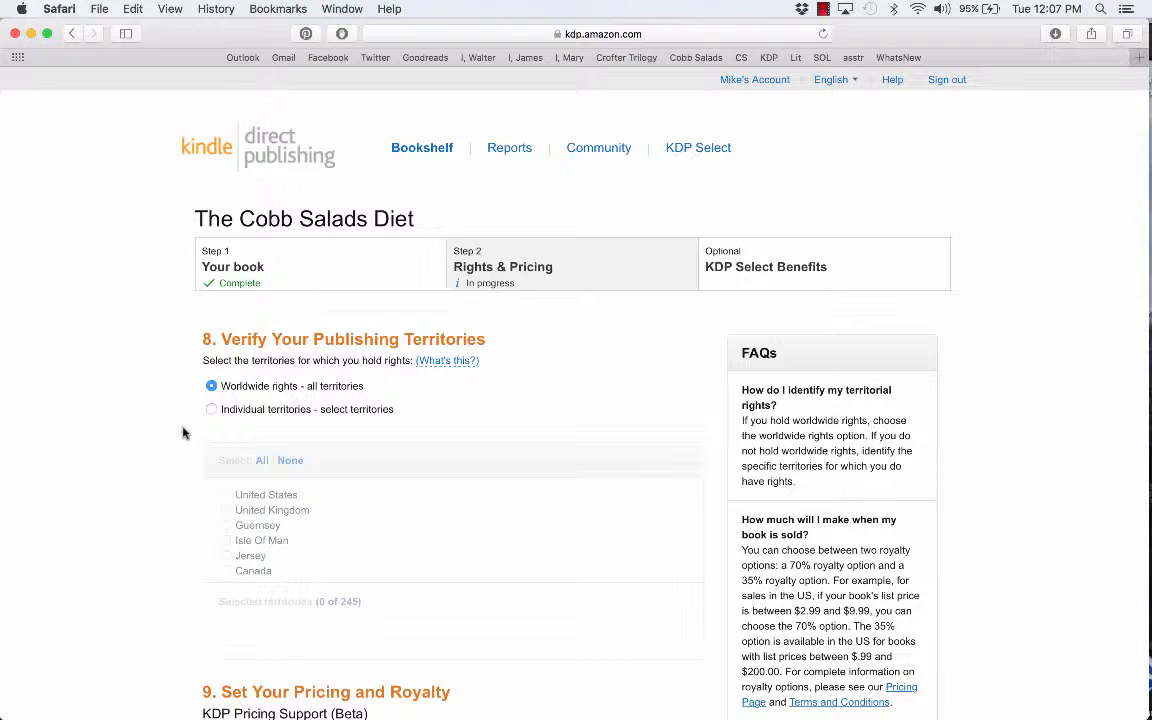
Step: Switch the royalty option to 70% to examine its list price limits, and set it back to 35%
{"action": "key", "text": "space"}
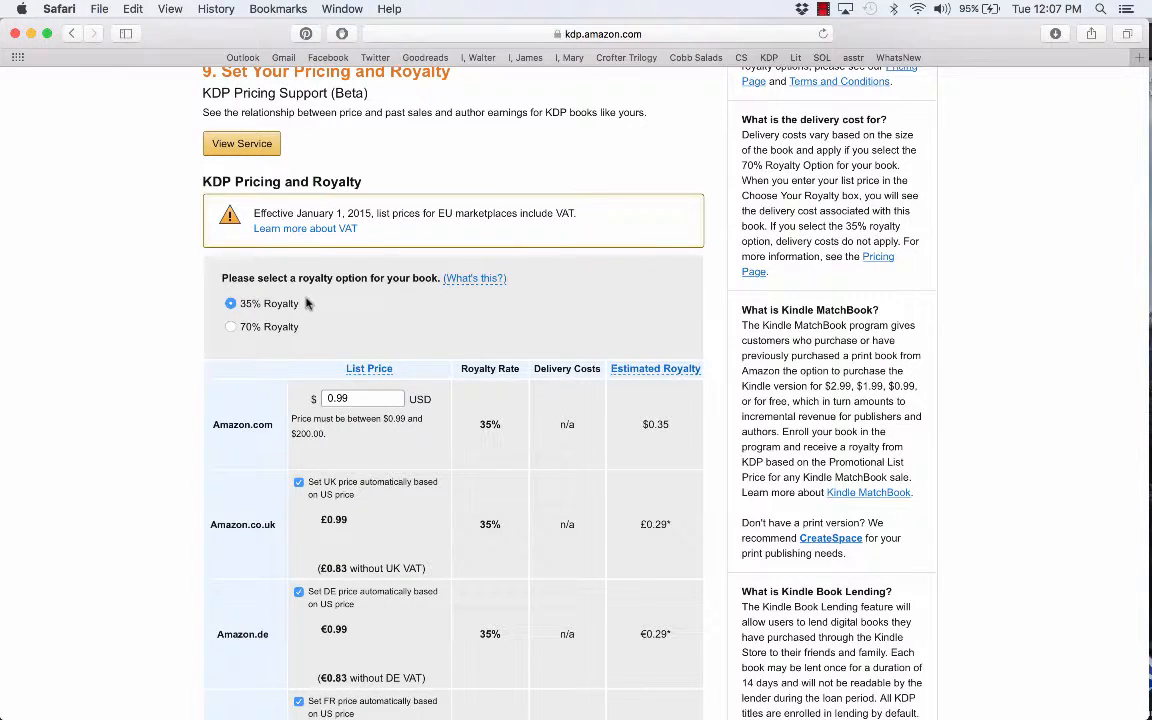
{"action": "left_click", "coordinate": [356, 402]}
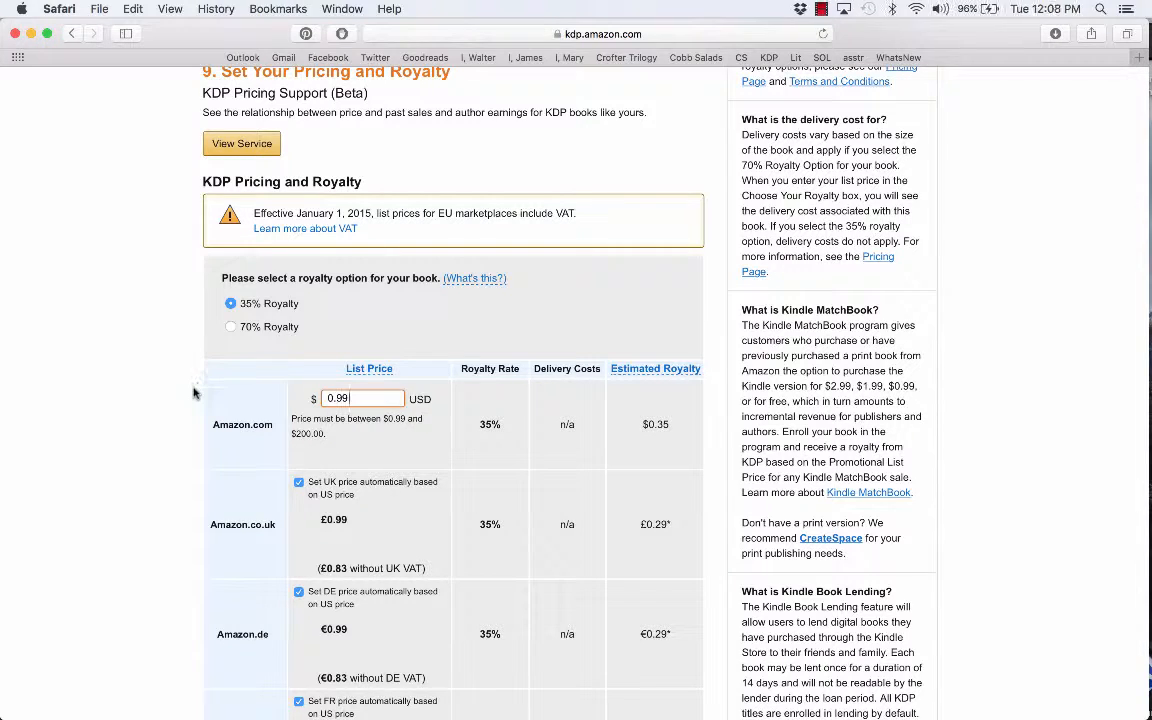
{"action": "left_click", "coordinate": [231, 327]}
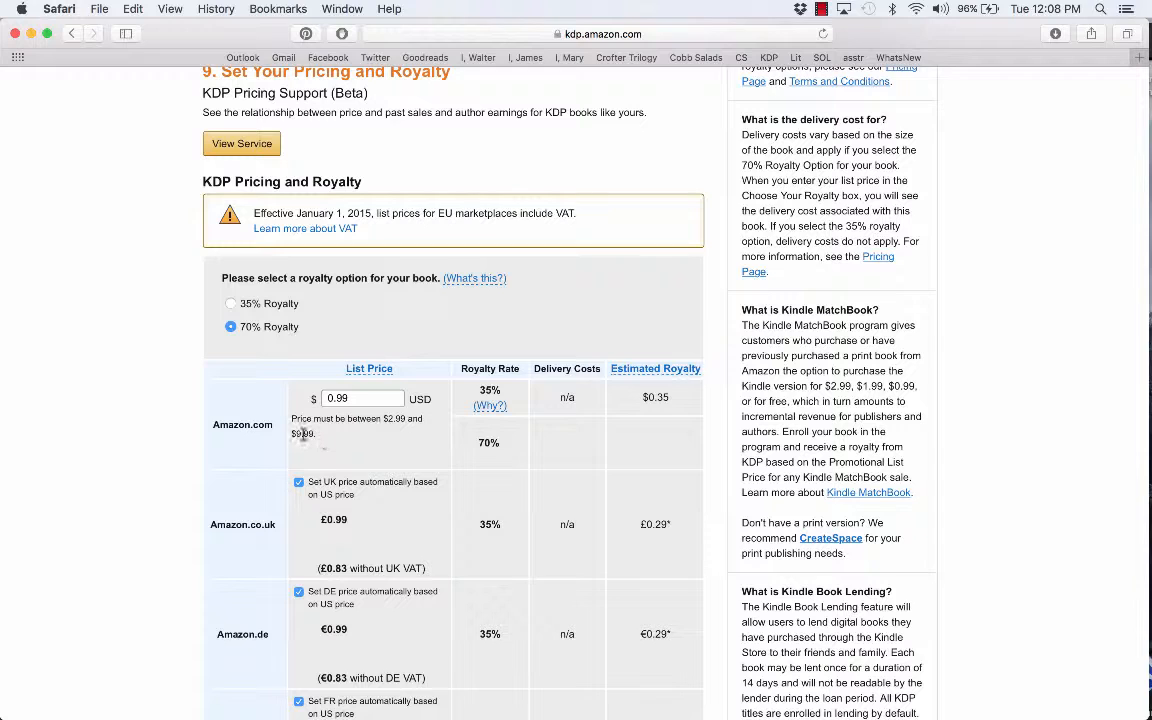
{"action": "left_click", "coordinate": [229, 304]}
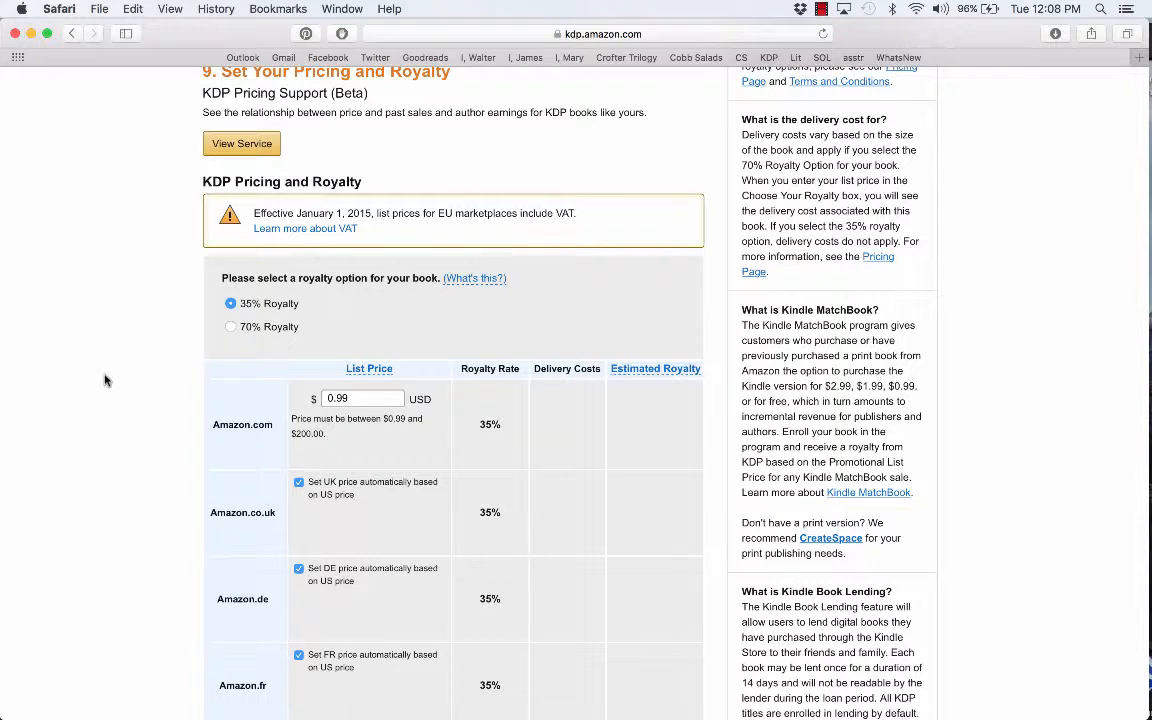
Step: Review the pricing information and the Kindle MatchBook and Kindle Book Lending options, leaving both programs unselected
{"action": "scroll", "coordinate": [105, 380], "scroll_direction": "down", "scroll_amount": 15}
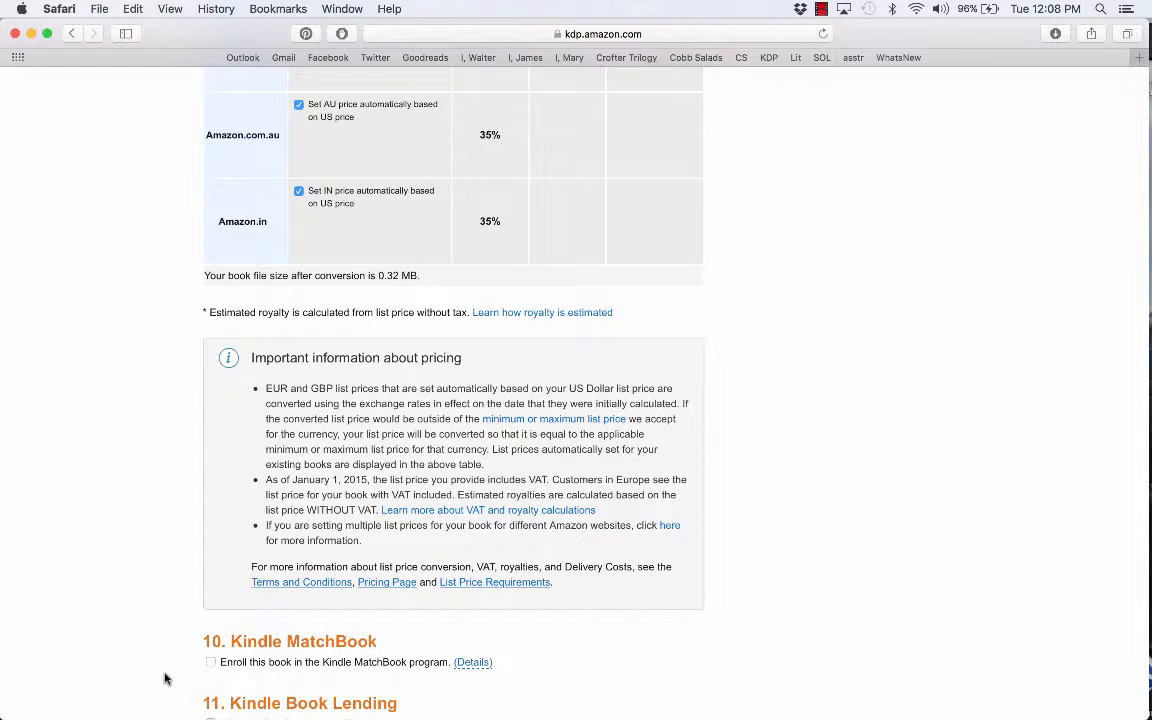
{"action": "scroll", "coordinate": [165, 679], "scroll_direction": "down", "scroll_amount": 2}
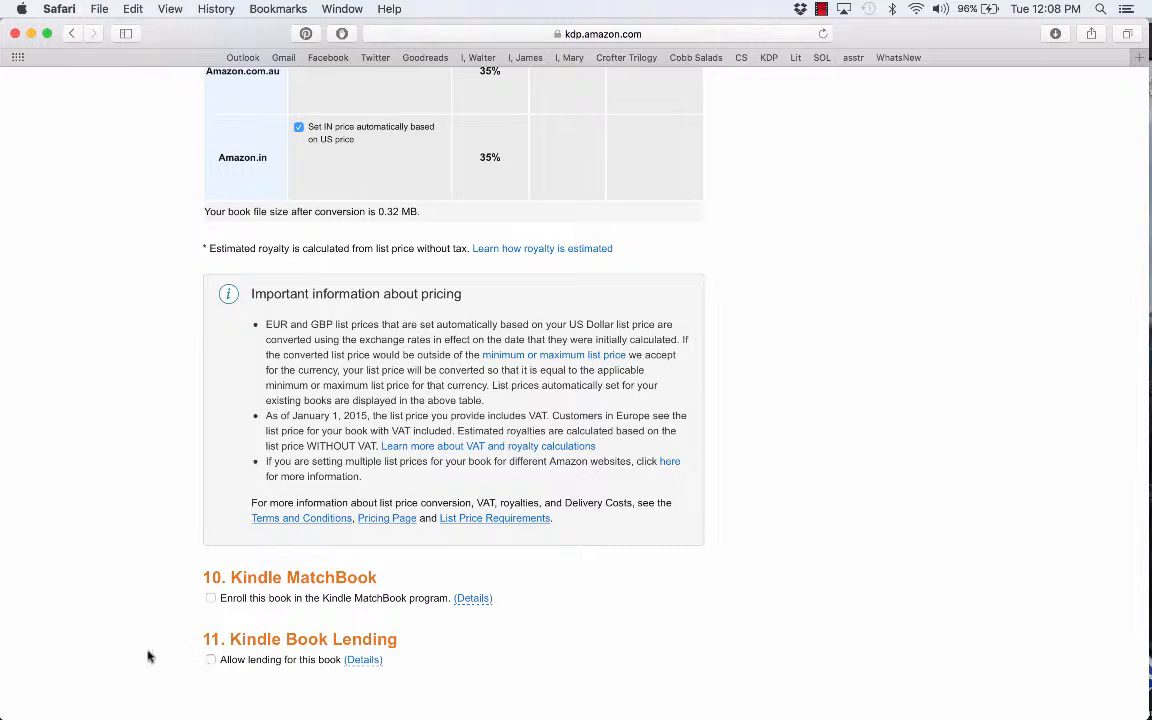
{"action": "scroll", "coordinate": [148, 656], "scroll_direction": "down", "scroll_amount": 10}
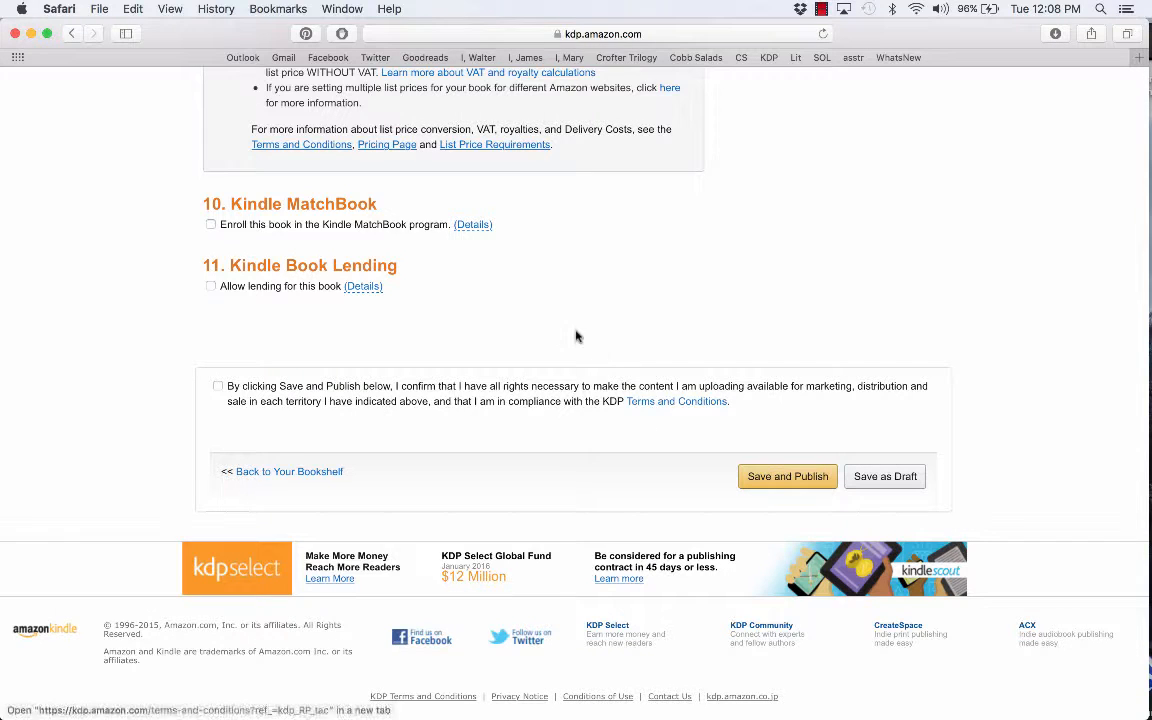
Step: Confirm holding the necessary rights under the KDP terms, save and publish the book, and return to the bookshelf
{"action": "left_click", "coordinate": [217, 387]}
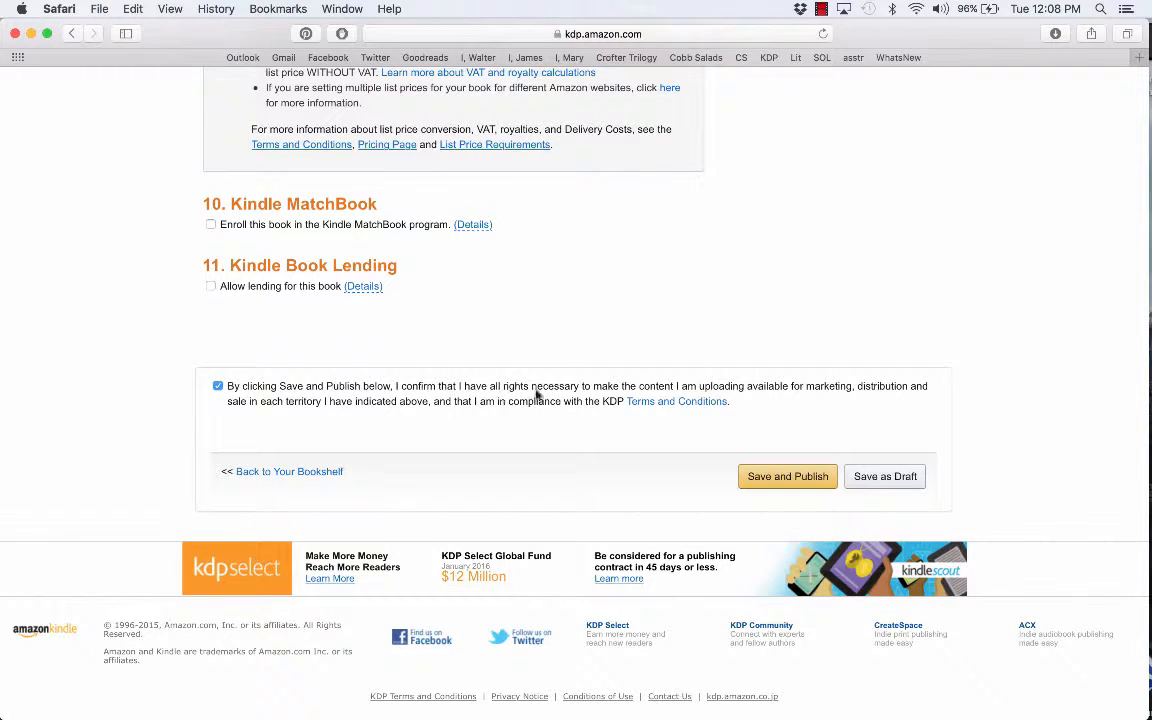
{"action": "left_click", "coordinate": [777, 477]}
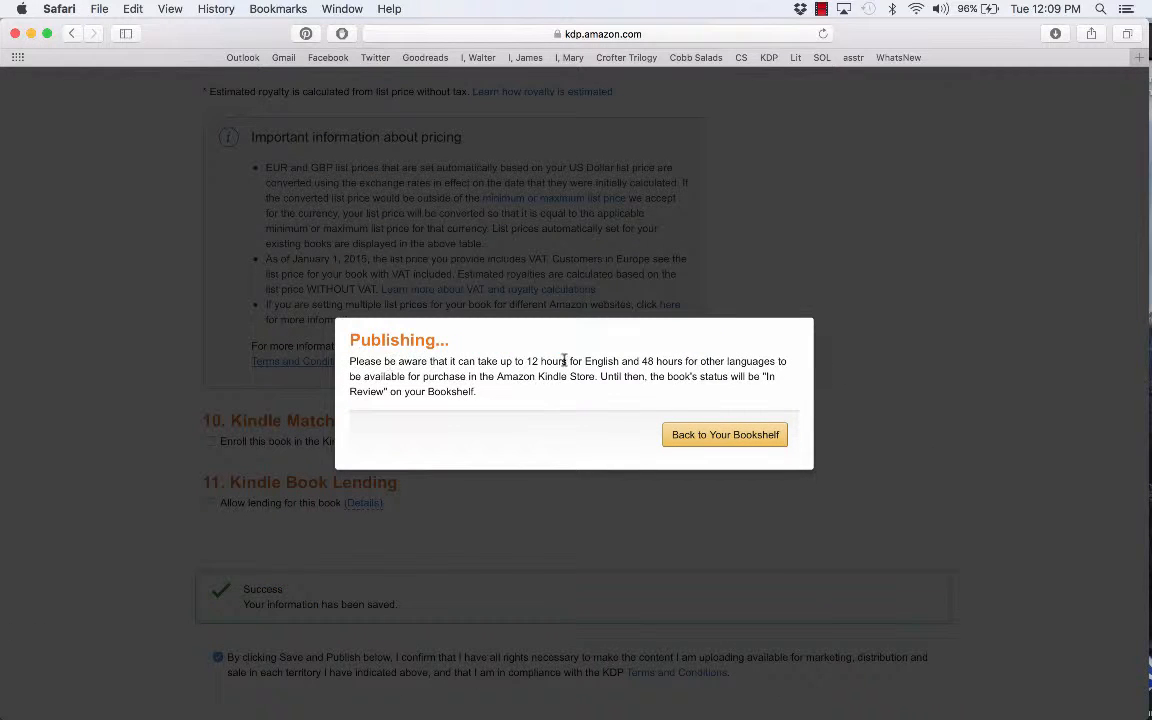
{"action": "left_click", "coordinate": [730, 443]}
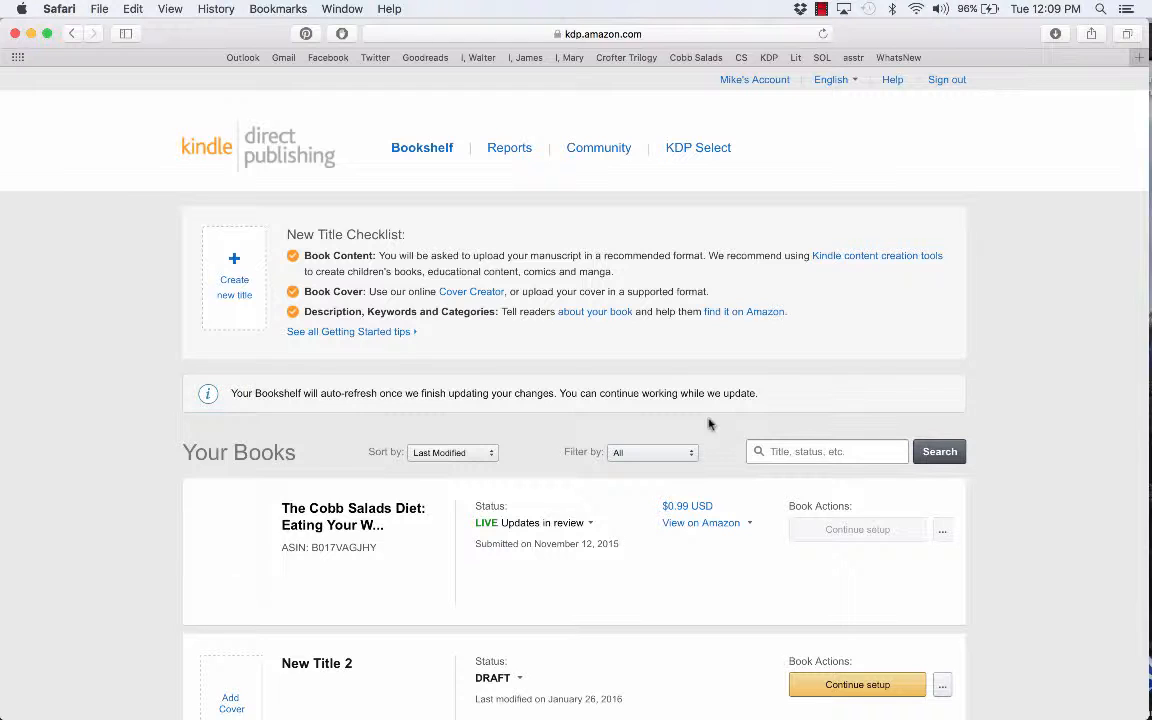
Step: Check the publishing status of The Cobb Salads Diet on the bookshelf, and close the browser window
{"action": "left_click", "coordinate": [494, 524]}
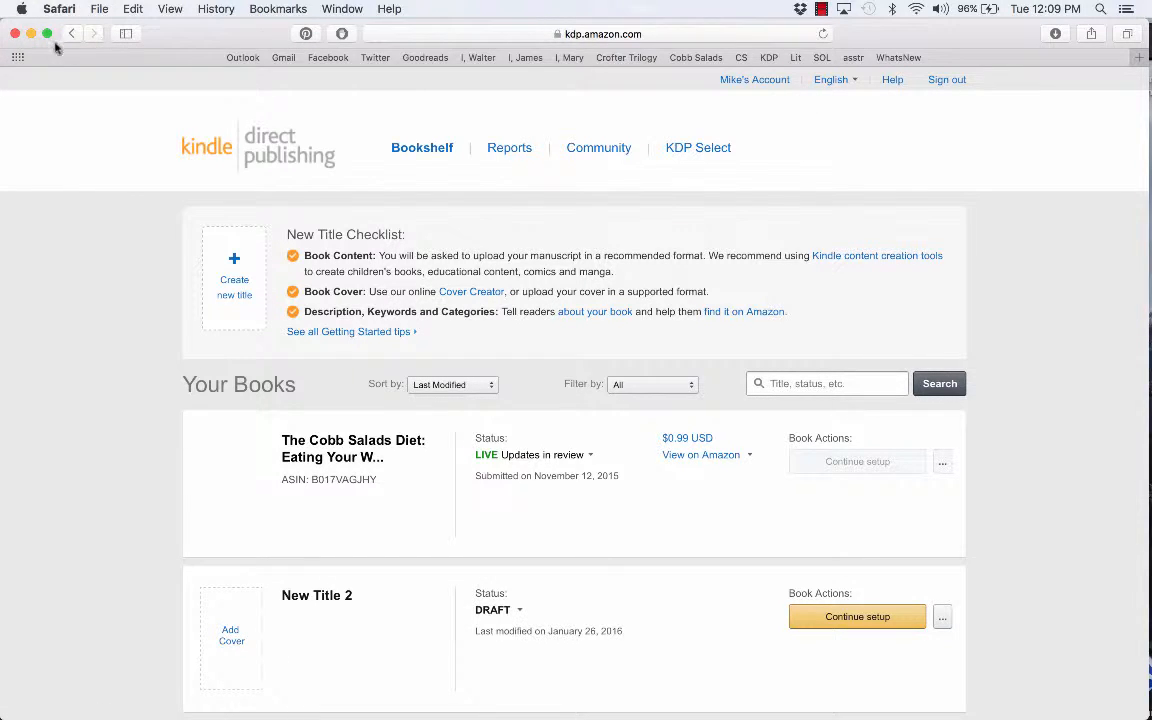
{"action": "left_click", "coordinate": [13, 34]}
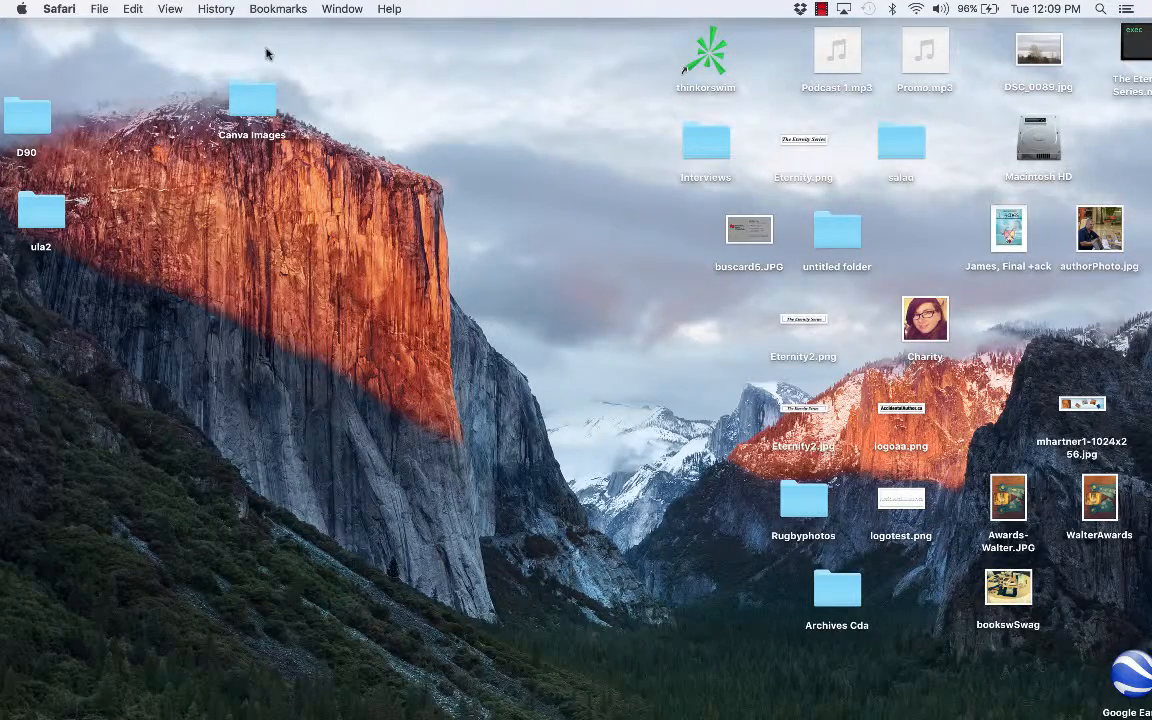